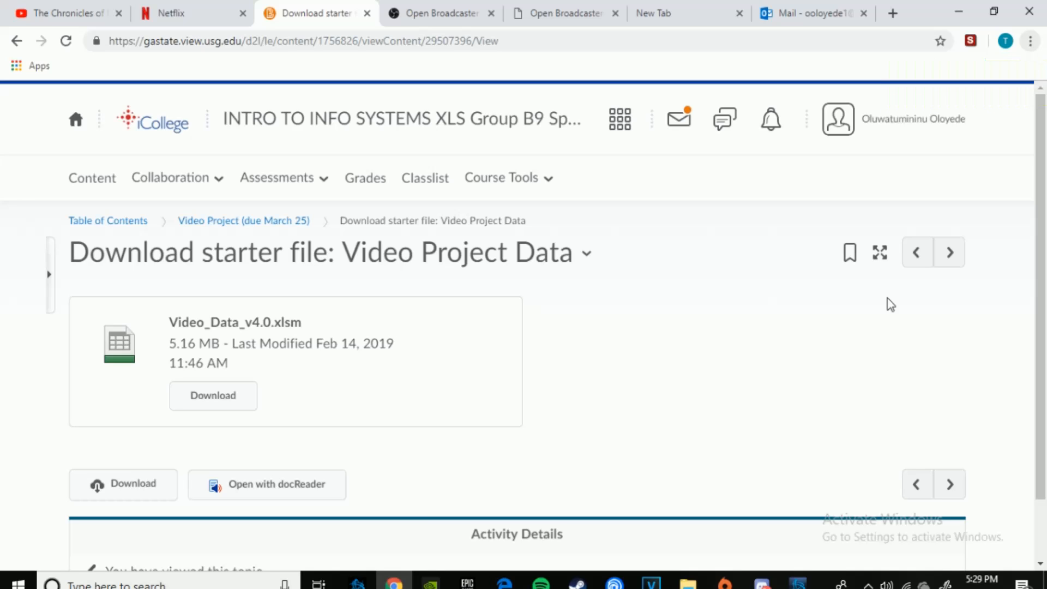
# Step: Download the starter file Video_Data_v4.0.xlsm, open it in Excel, and enable editing and macro content
pyautogui.click(254, 381)
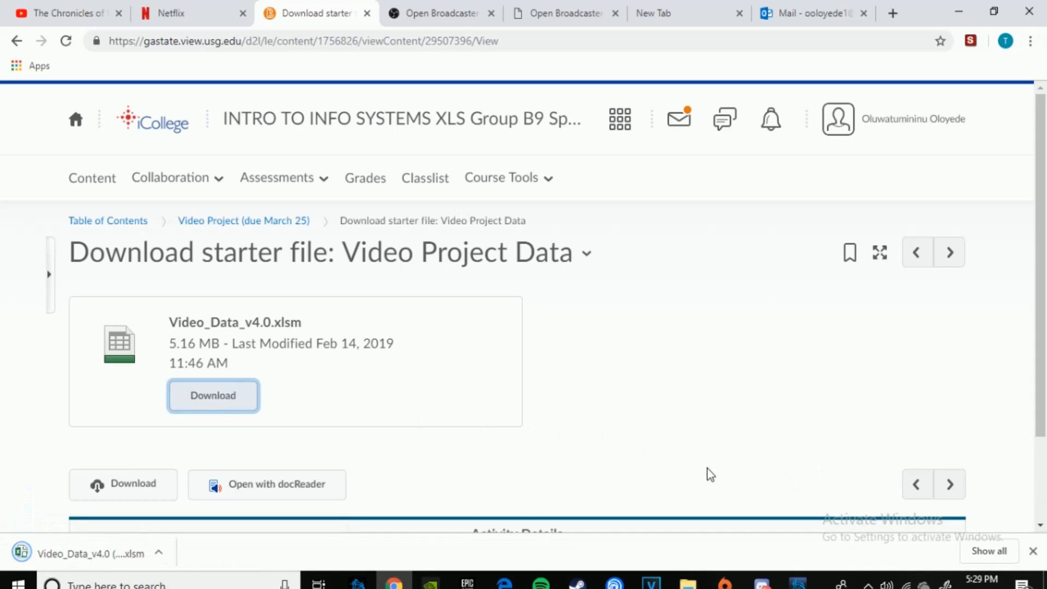
pyautogui.click(66, 548)
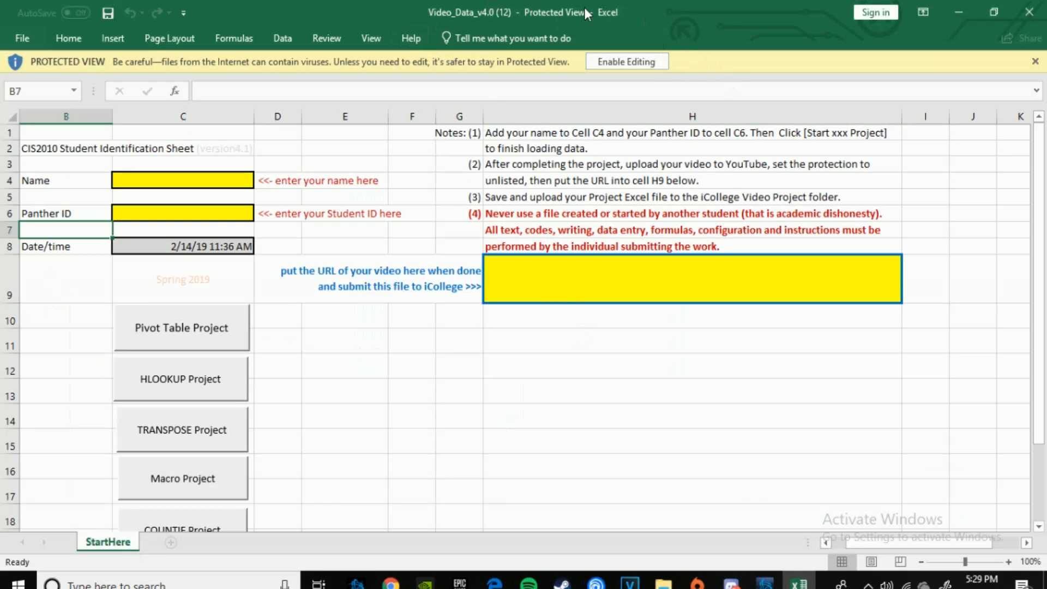
pyautogui.click(611, 60)
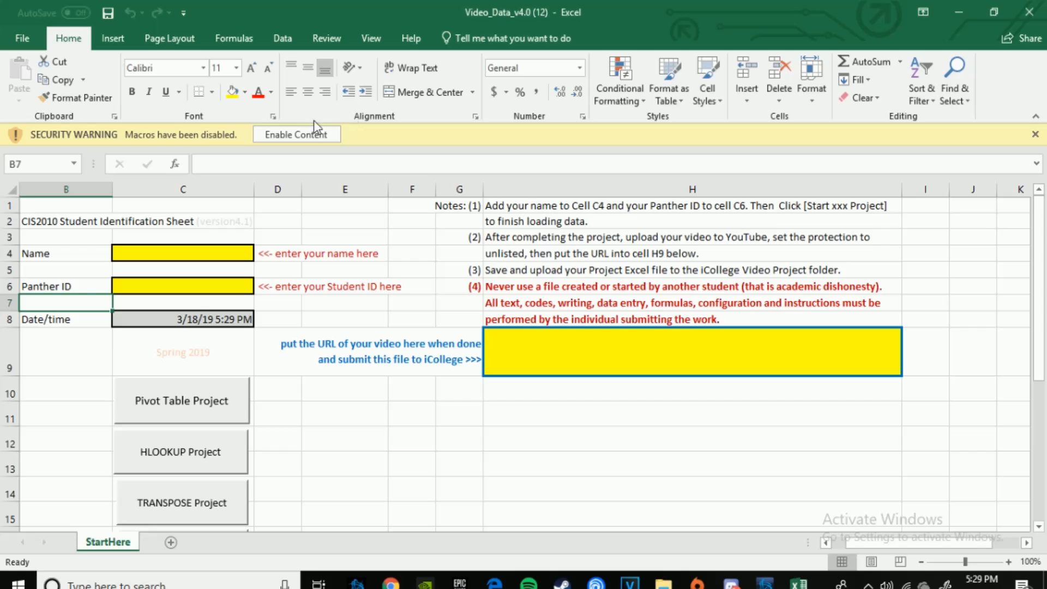
pyautogui.click(270, 134)
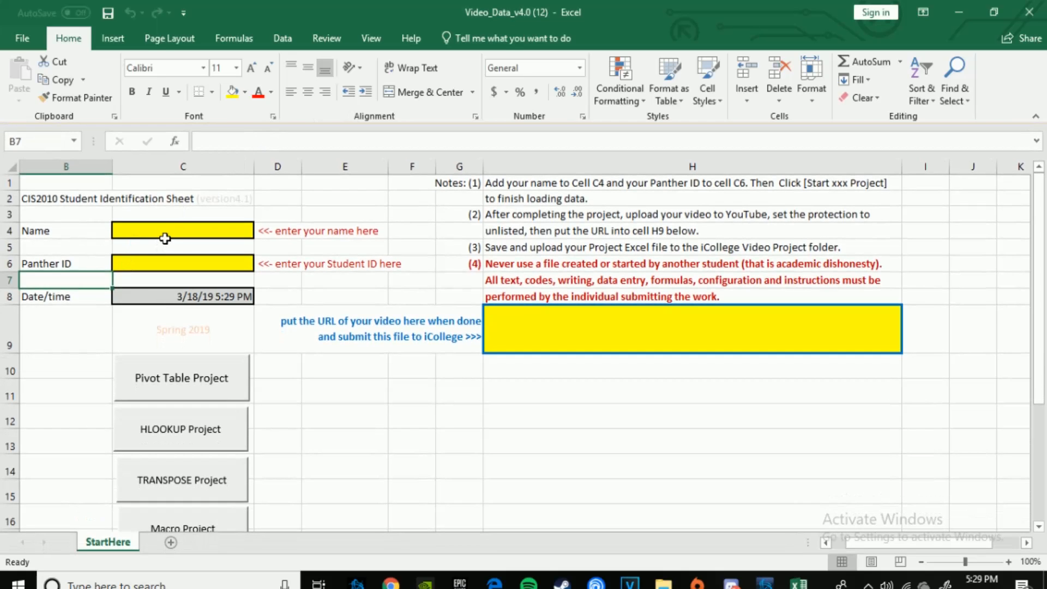
# Step: Enter the student's full name in cell C4 and open the Panther ID cell C6 for entry
pyautogui.doubleClick(175, 223)
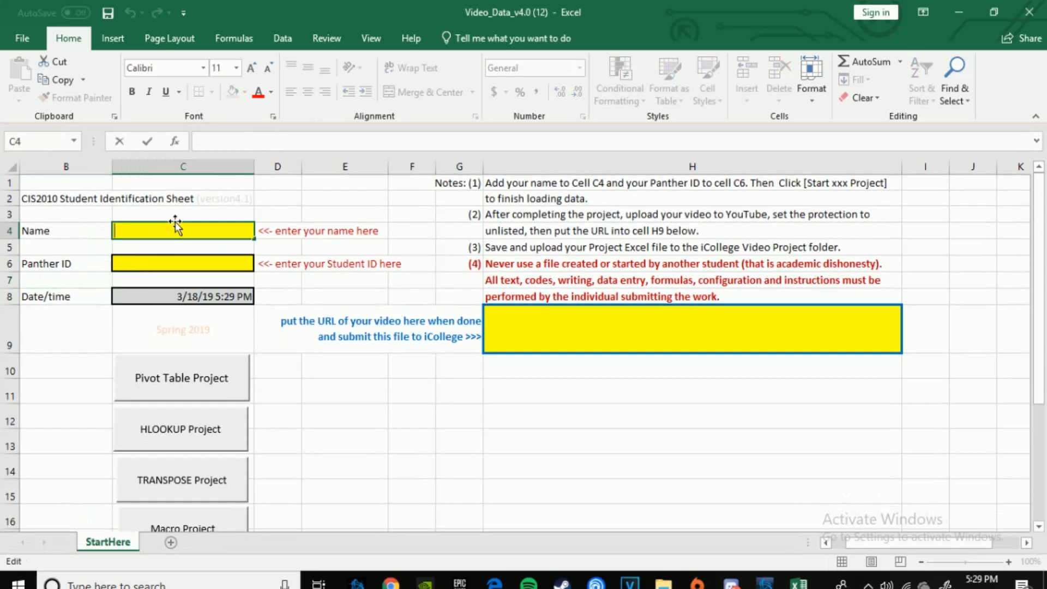
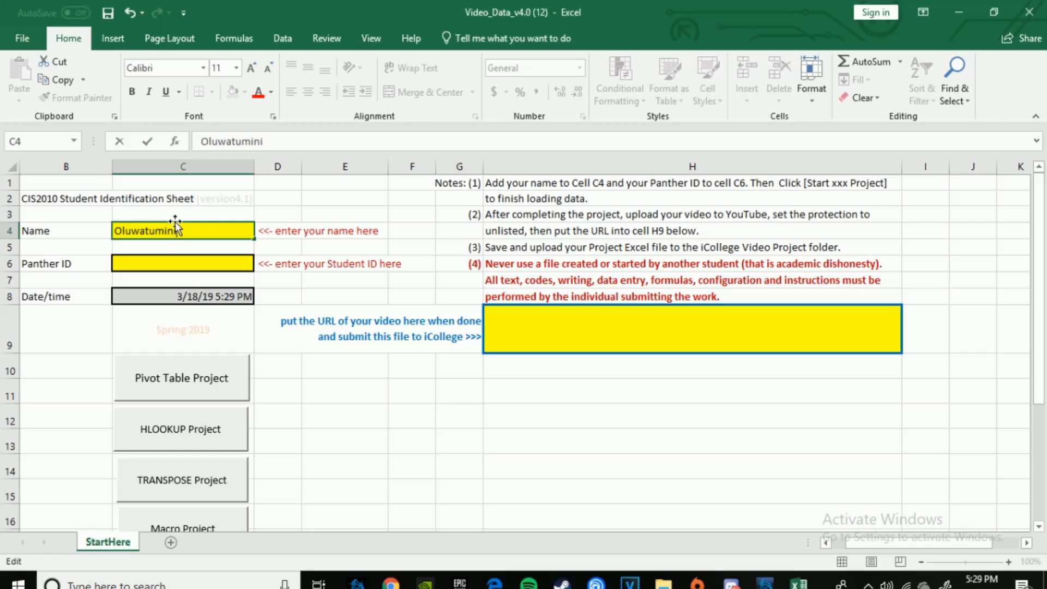
pyautogui.press('Tab')
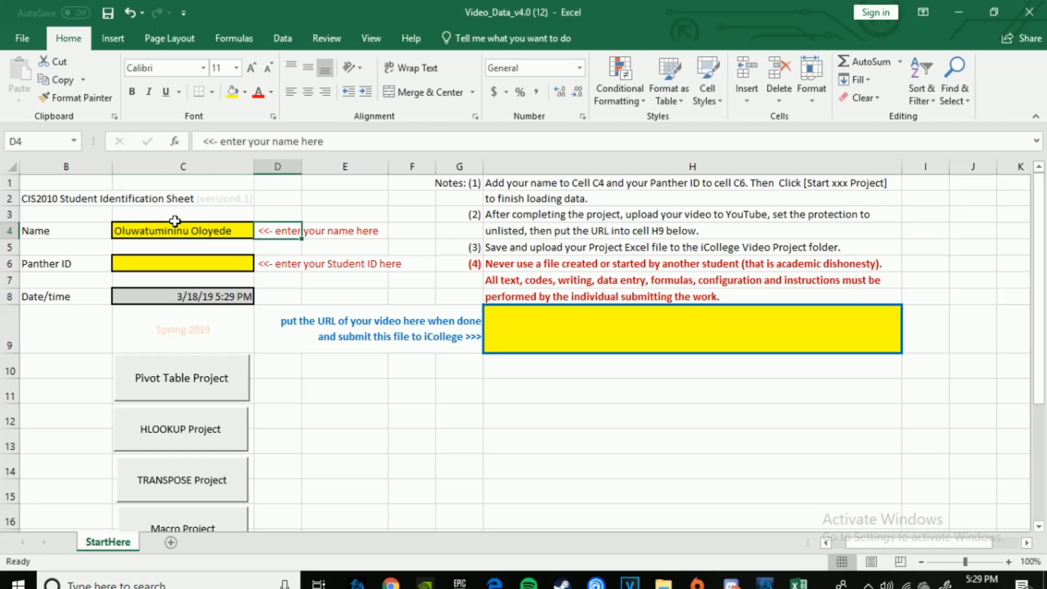
pyautogui.doubleClick(176, 265)
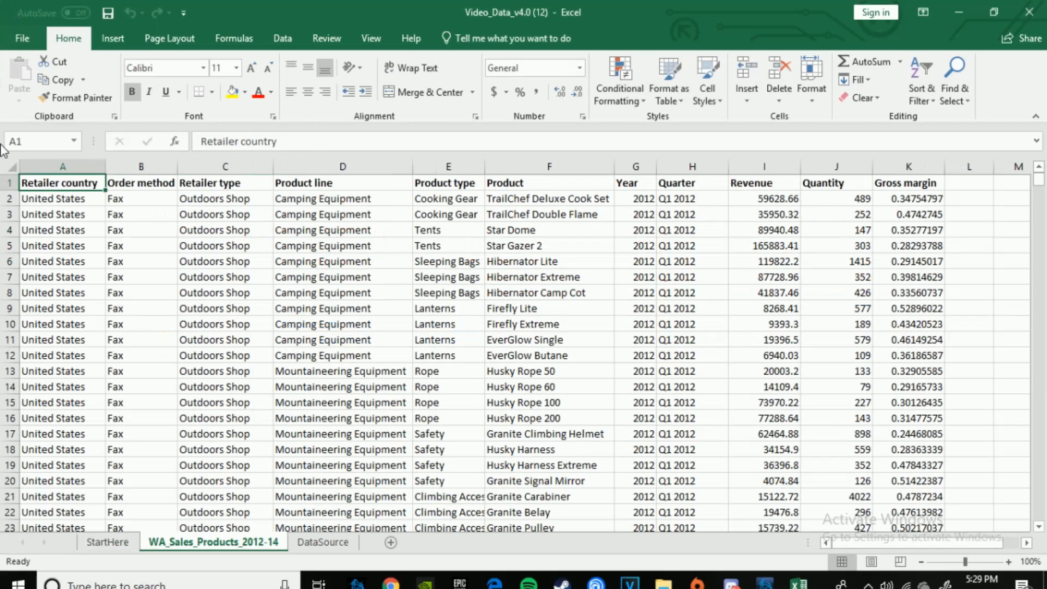
# Step: Create a PivotTable on a new worksheet from the WA_Sales_Products_2012-14 data range
pyautogui.click(114, 39)
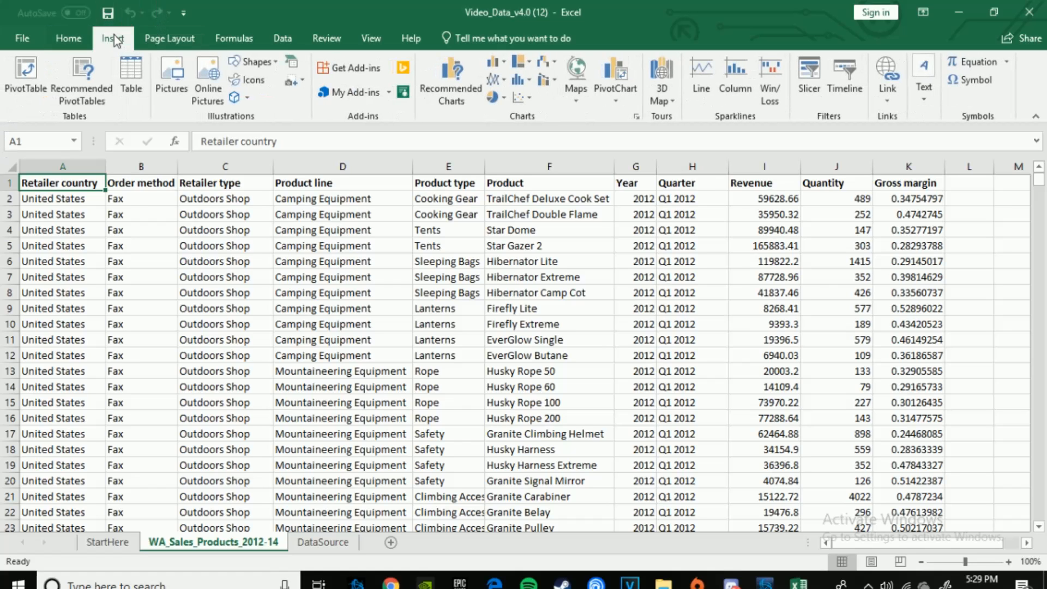
pyautogui.click(24, 100)
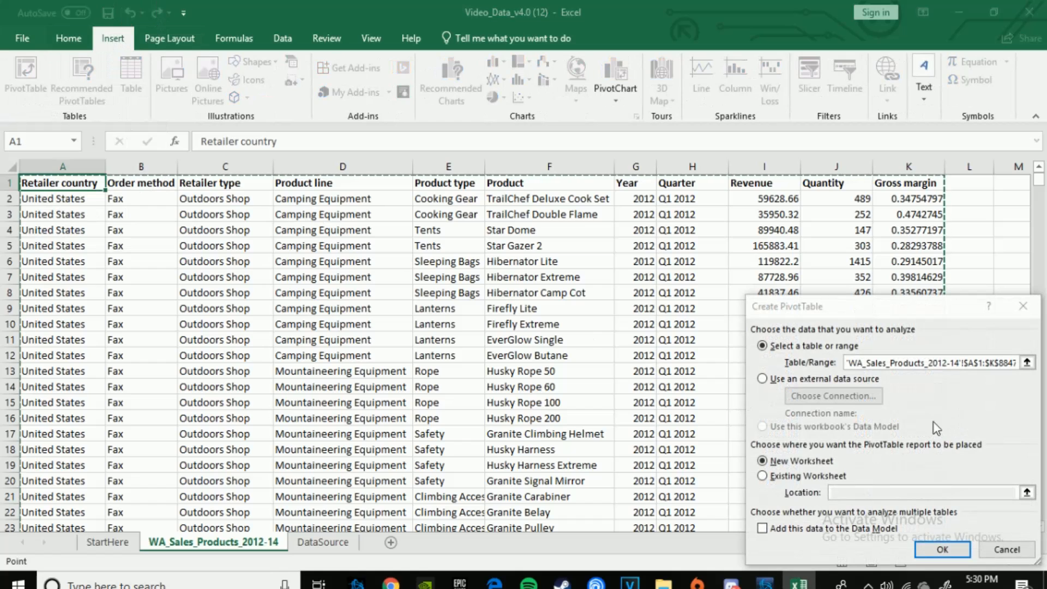
pyautogui.moveTo(881, 318); pyautogui.dragTo(453, 206)
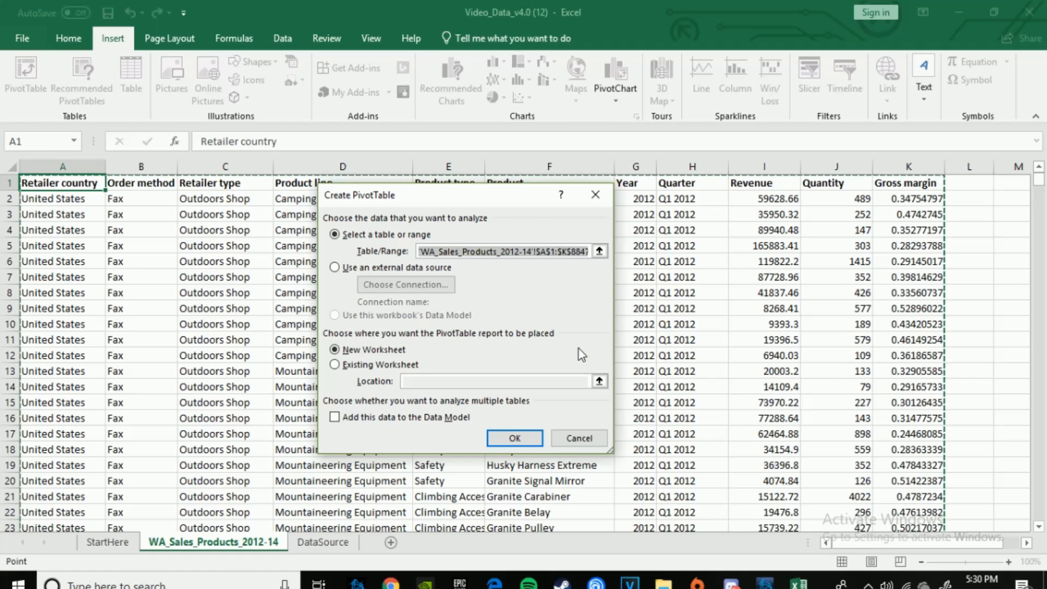
pyautogui.click(514, 437)
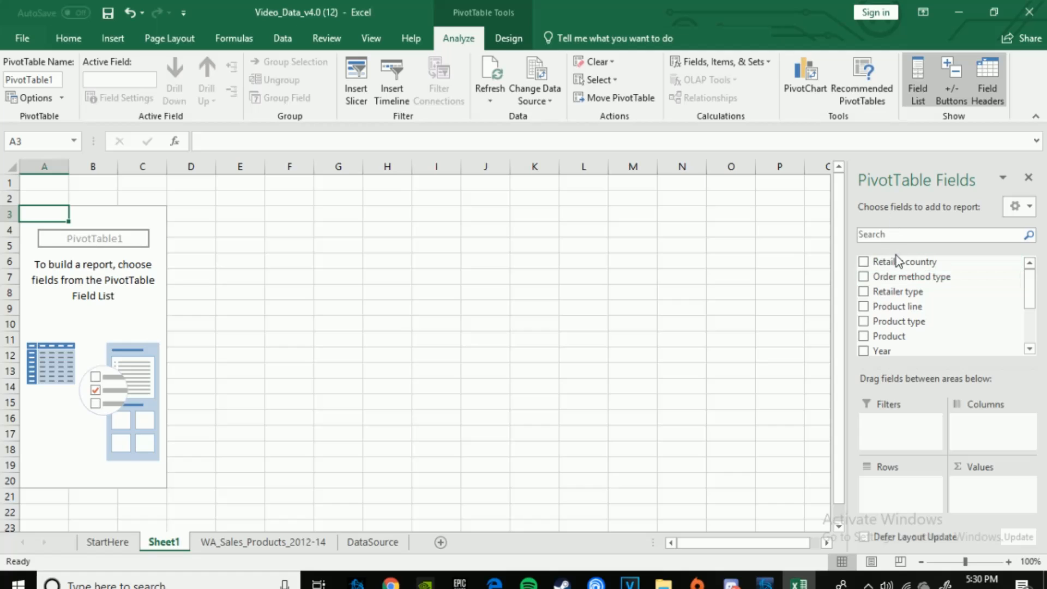
# Step: Lay out the PivotTable with Retailer country as columns, Product line as rows and Gross margin as values
pyautogui.moveTo(896, 255)
pyautogui.mouseDown()
pyautogui.moveTo(892, 267)
pyautogui.moveTo(989, 297)
pyautogui.moveTo(1028, 423)
pyautogui.moveTo(993, 430)
pyautogui.mouseUp()
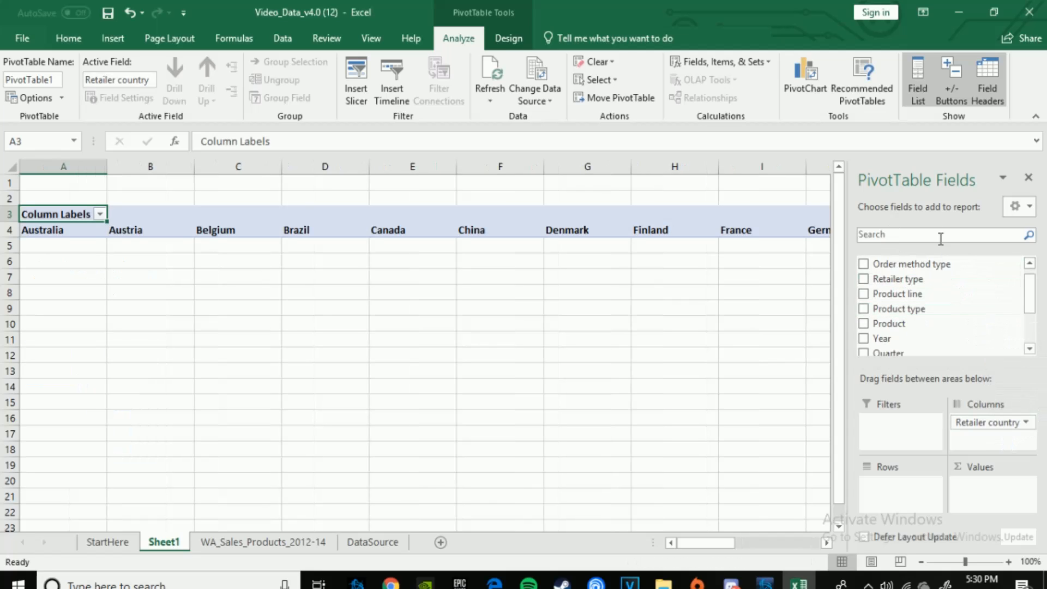
pyautogui.moveTo(905, 294); pyautogui.dragTo(892, 490)
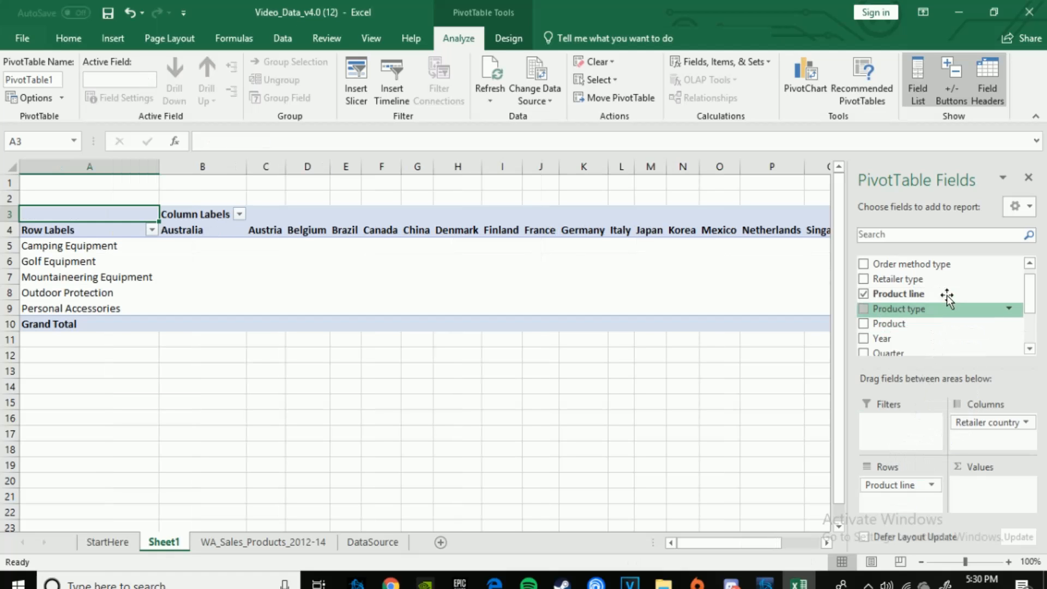
pyautogui.moveTo(1035, 297); pyautogui.dragTo(1032, 327)
pyautogui.moveTo(953, 332); pyautogui.dragTo(996, 489)
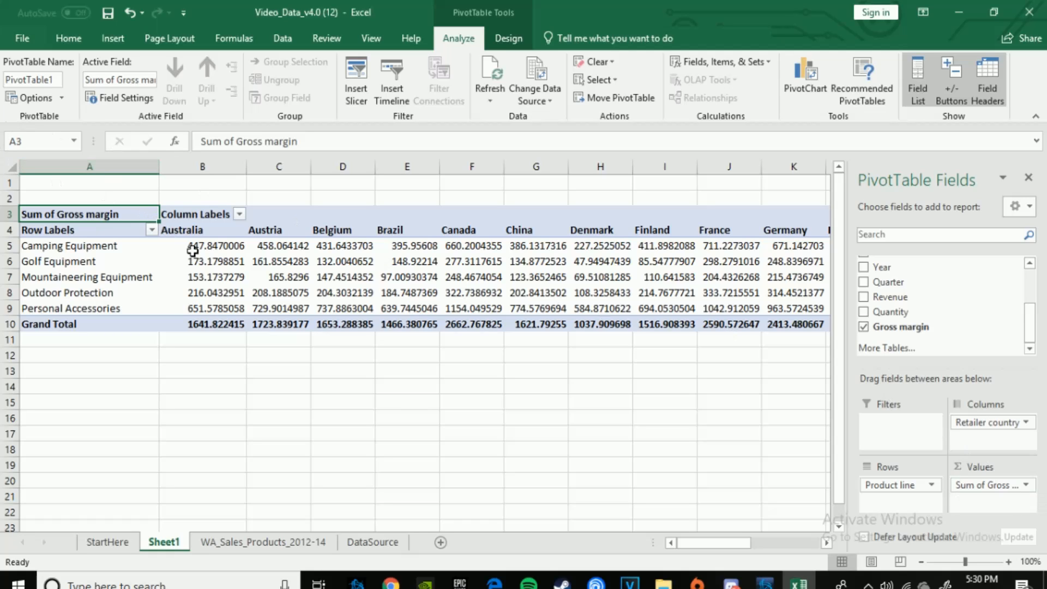
# Step: Change the Gross margin value field's summary calculation to Average
pyautogui.moveTo(193, 250)
pyautogui.moveTo(556, 293)
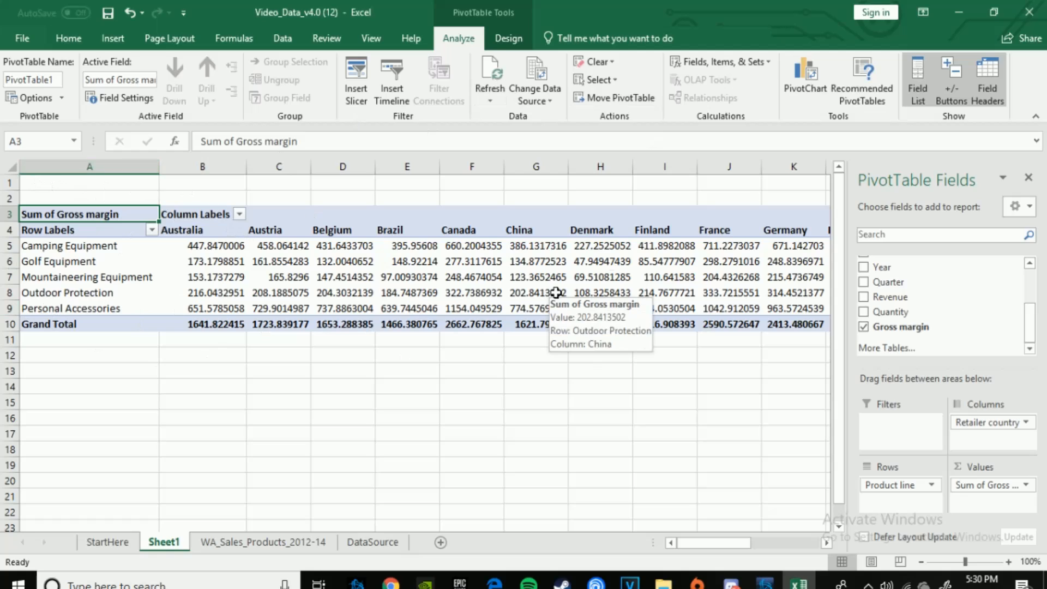
pyautogui.click(1026, 486)
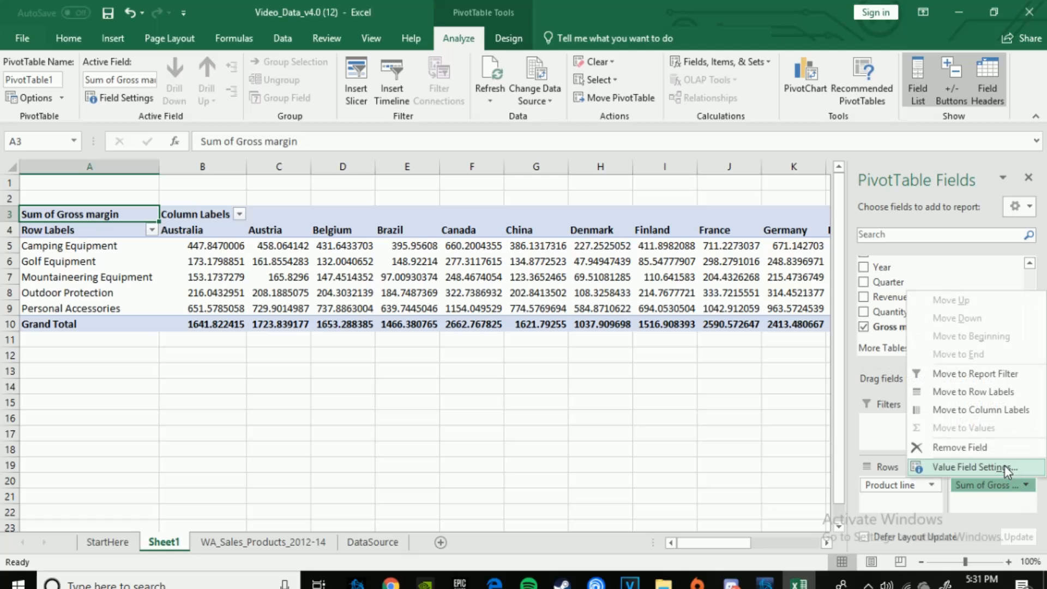
pyautogui.click(1004, 465)
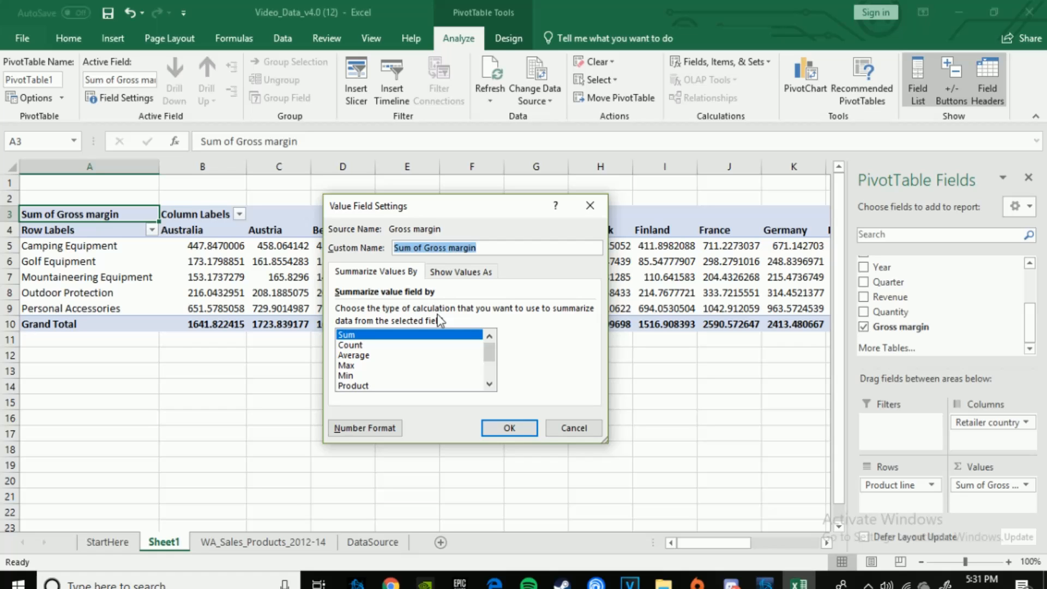
pyautogui.click(362, 355)
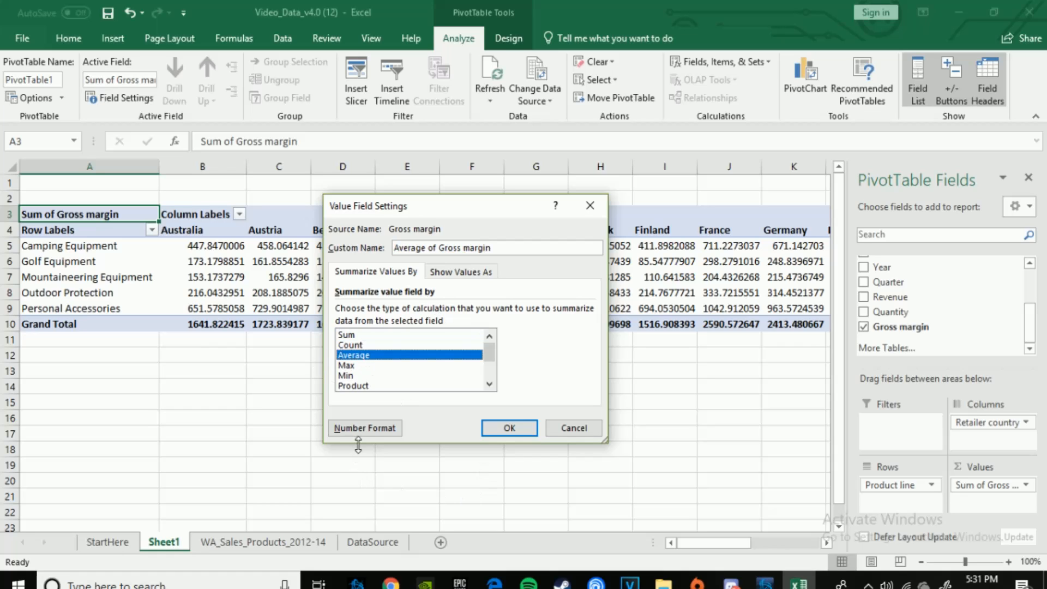
# Step: Format the Gross margin values as Number with 2 decimal places and apply the value field settings
pyautogui.click(360, 428)
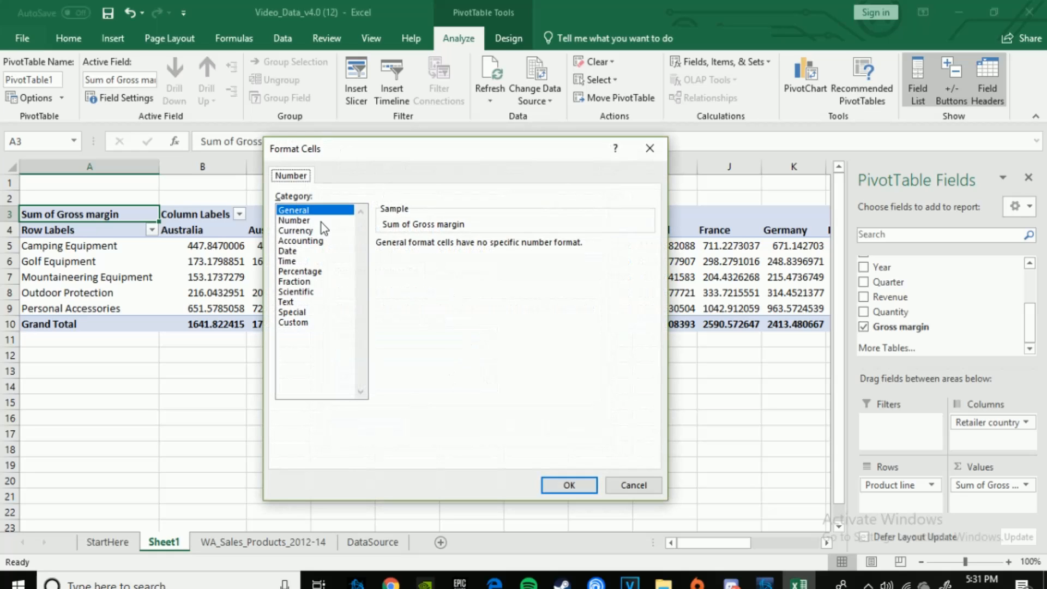
pyautogui.click(322, 221)
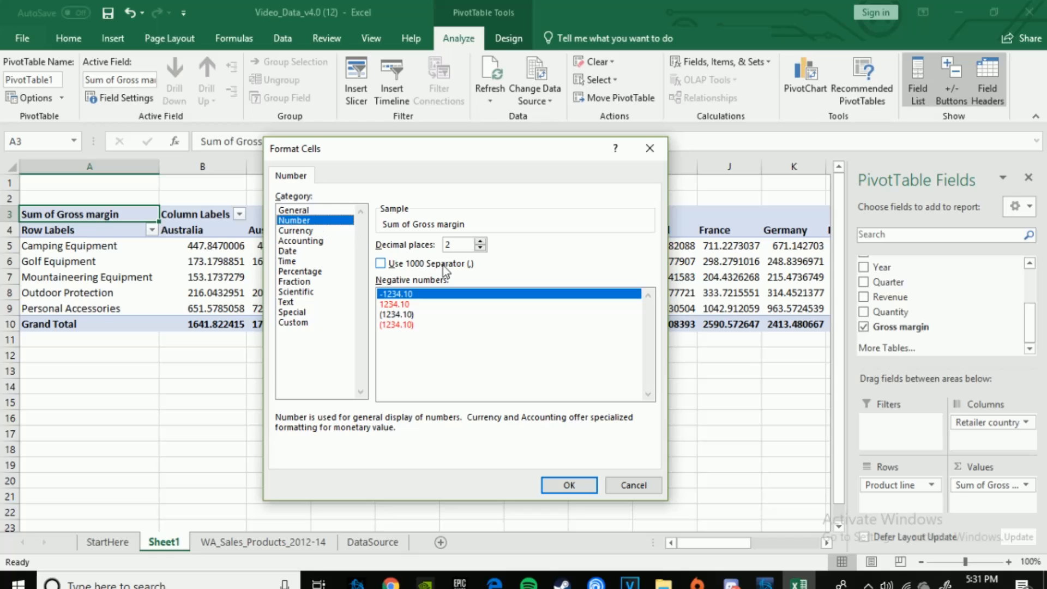
pyautogui.click(479, 243)
pyautogui.click(479, 244)
pyautogui.click(480, 243)
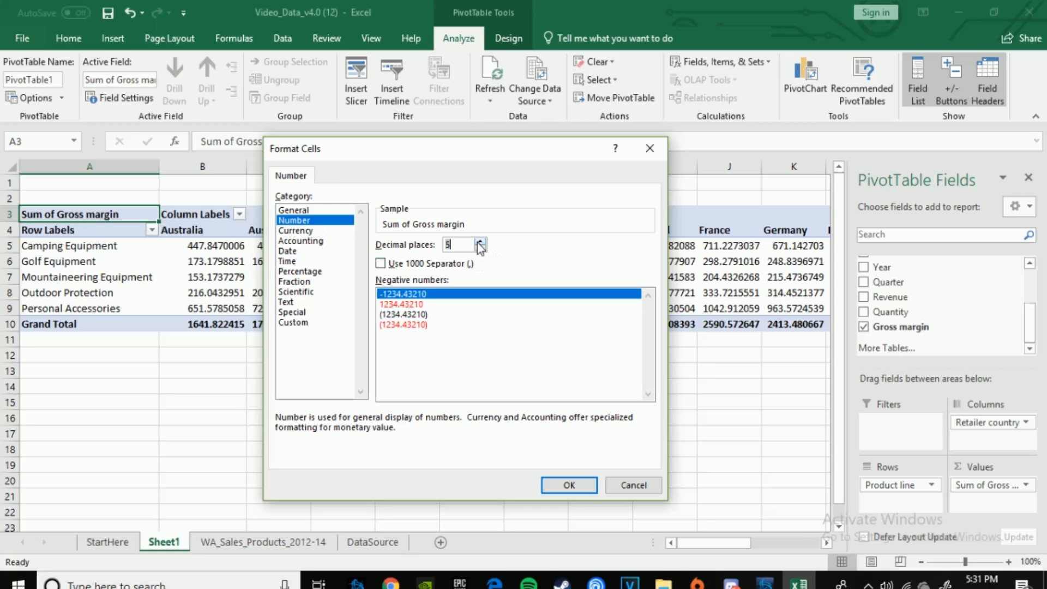
pyautogui.click(480, 248)
pyautogui.click(480, 248)
pyautogui.click(481, 248)
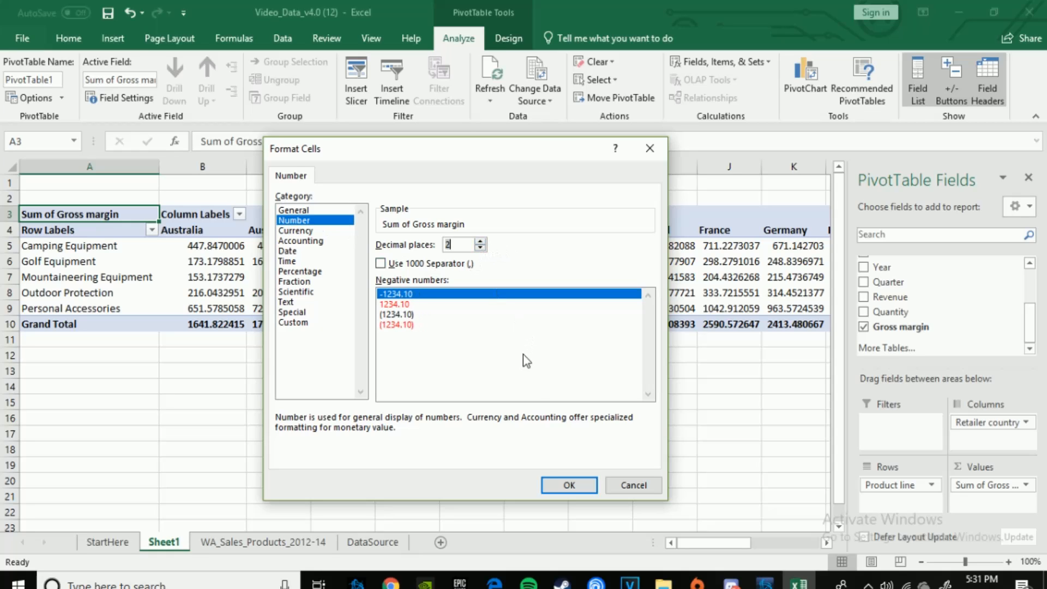
pyautogui.click(554, 482)
pyautogui.click(532, 428)
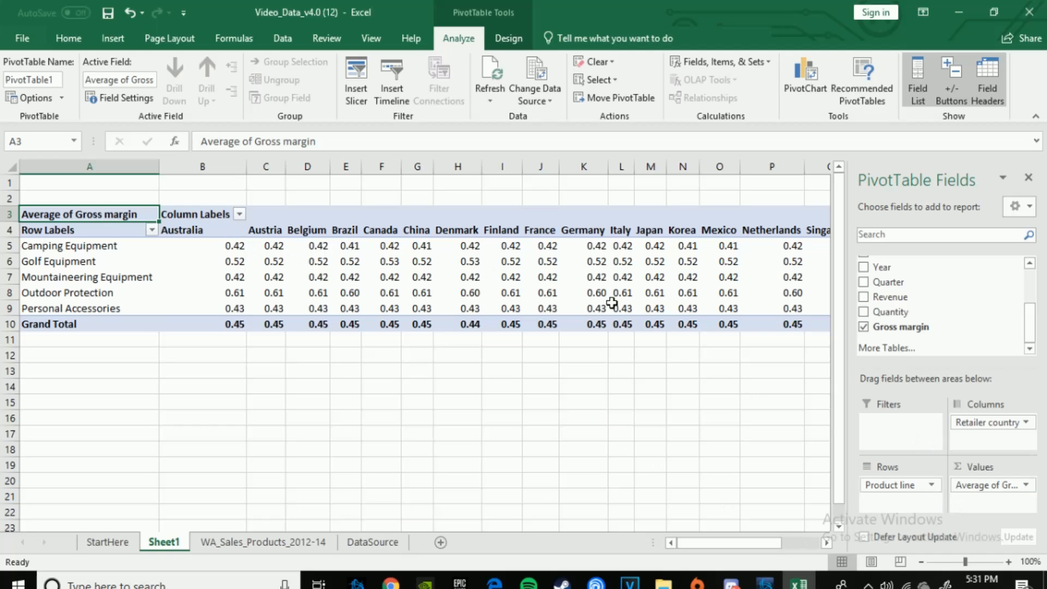
# Step: Filter the Retailer country column labels to those beginning with "B"
pyautogui.click(240, 215)
pyautogui.moveTo(153, 317)
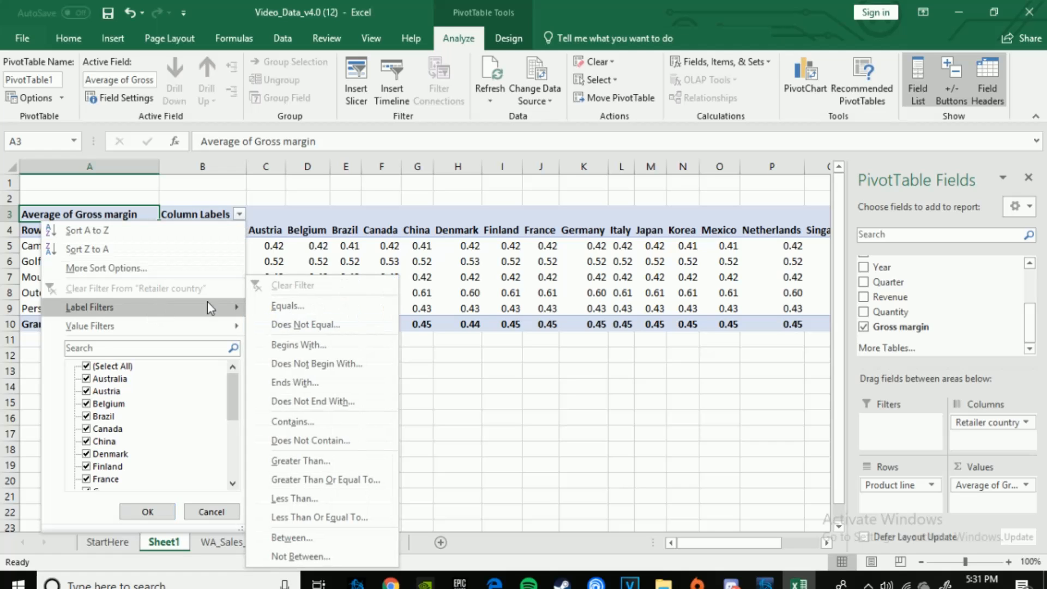
pyautogui.click(322, 346)
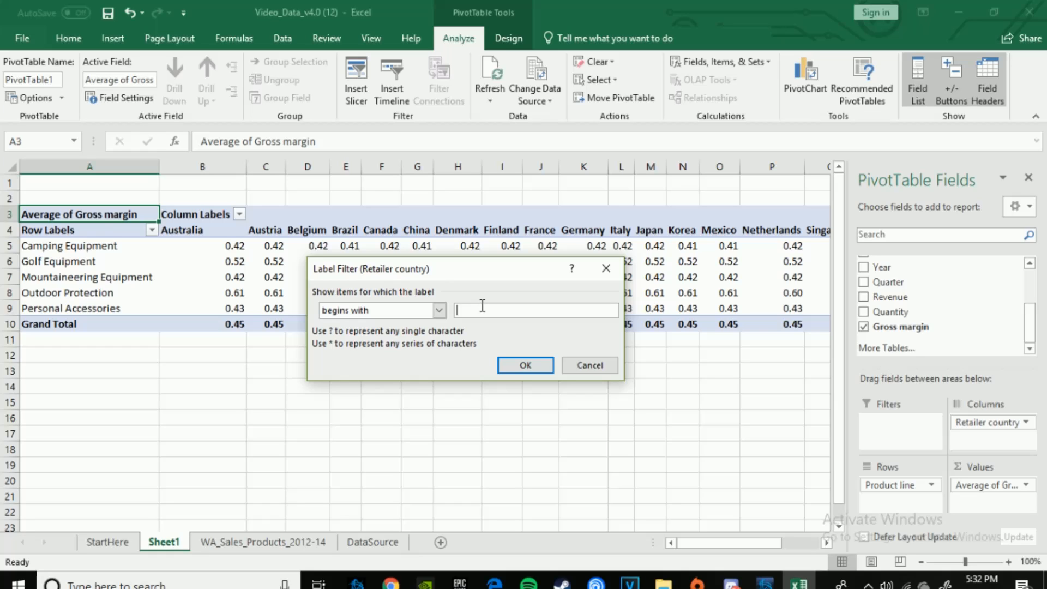
pyautogui.write('B')
pyautogui.press('Return')
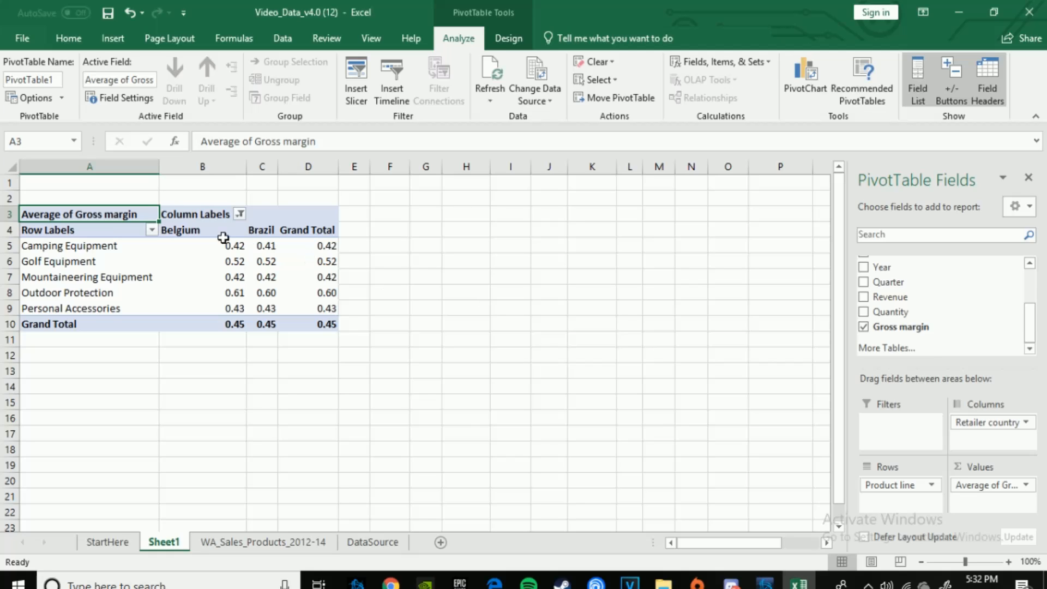
# Step: Replace the Retailer country label filter with one that shows labels ending with "l"
pyautogui.click(239, 213)
pyautogui.moveTo(158, 311)
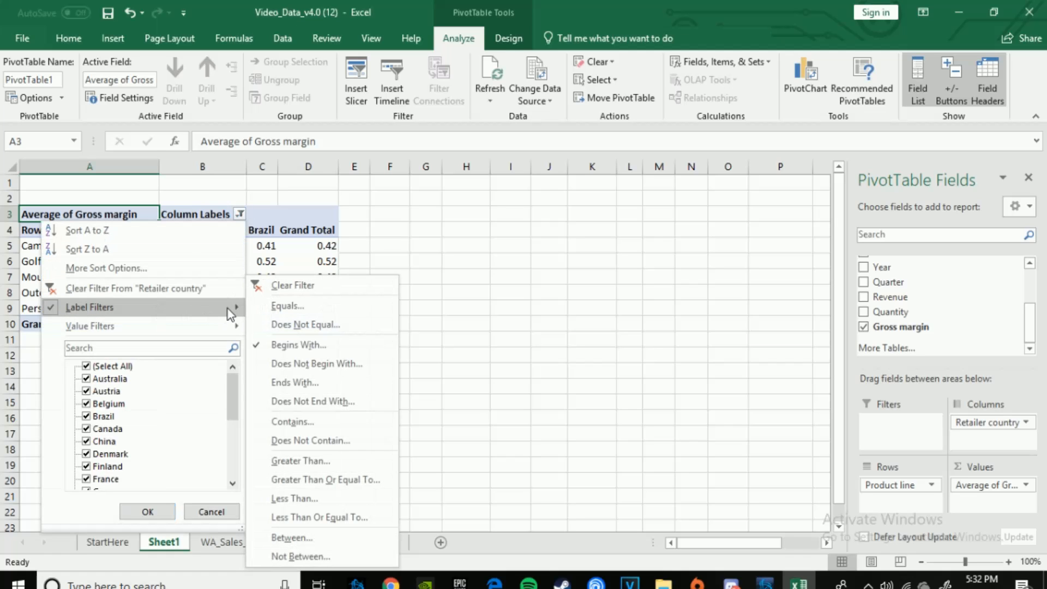
pyautogui.click(328, 388)
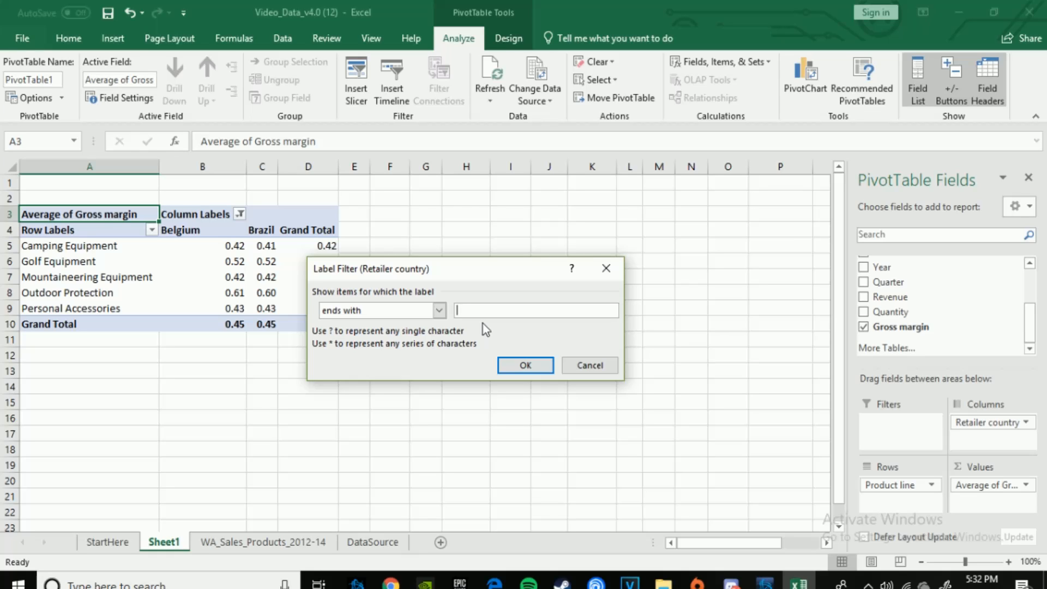
pyautogui.write('l')
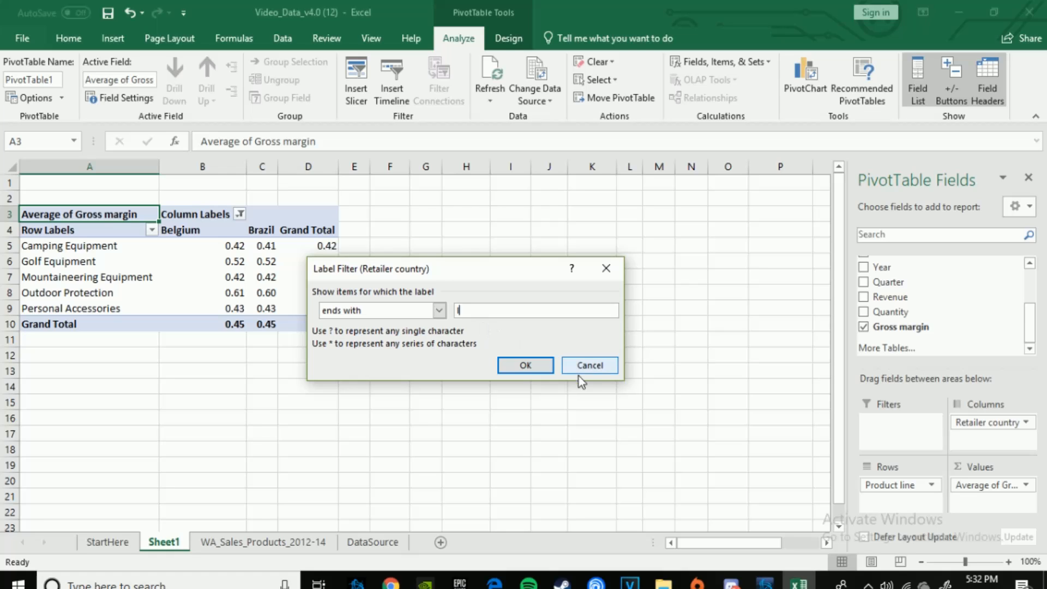
pyautogui.click(525, 362)
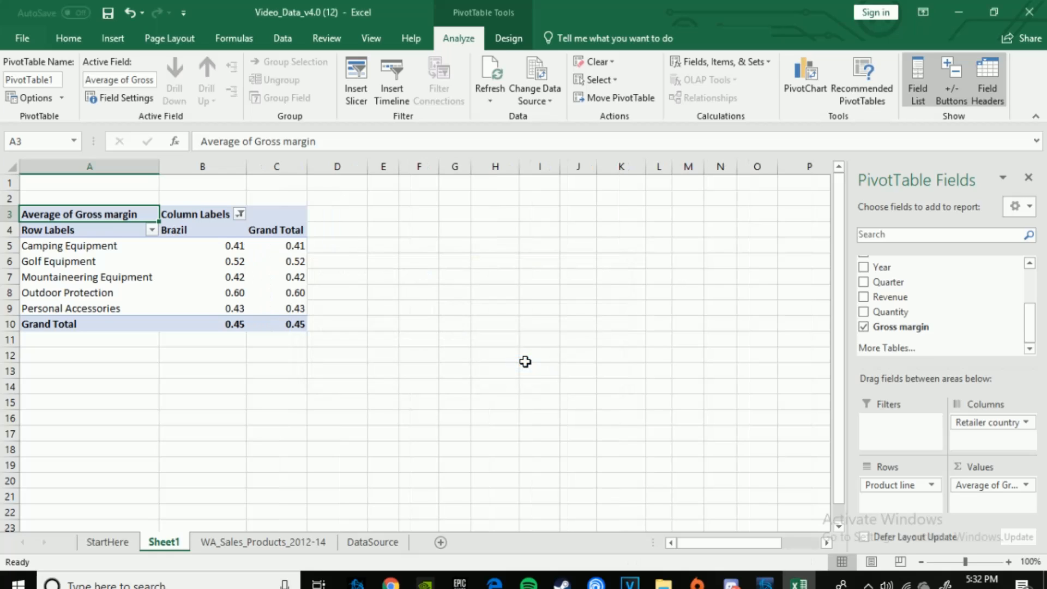
# Step: Clear the label filter from the Retailer country columns
pyautogui.click(240, 214)
pyautogui.moveTo(211, 312)
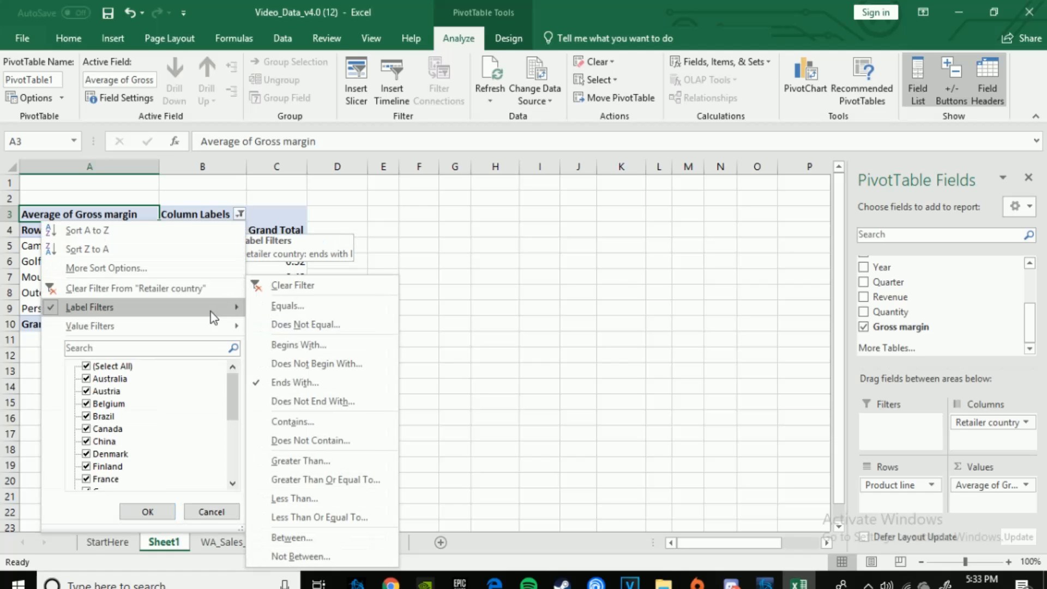
pyautogui.click(312, 295)
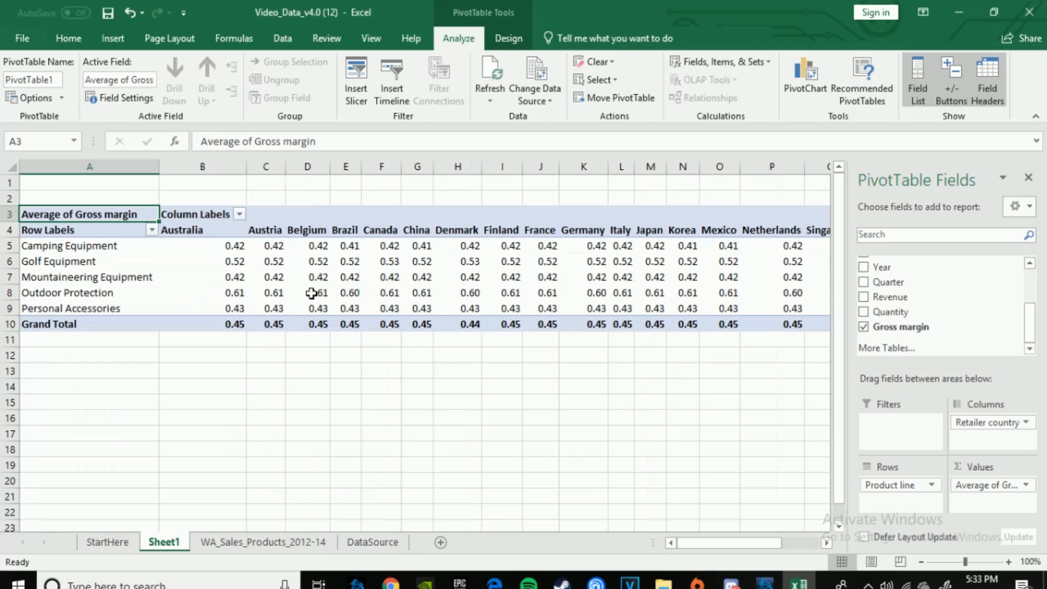
# Step: Filter the Retailer country columns to show only Spain by deselecting all countries and searching for Spain in the filter list
pyautogui.click(243, 214)
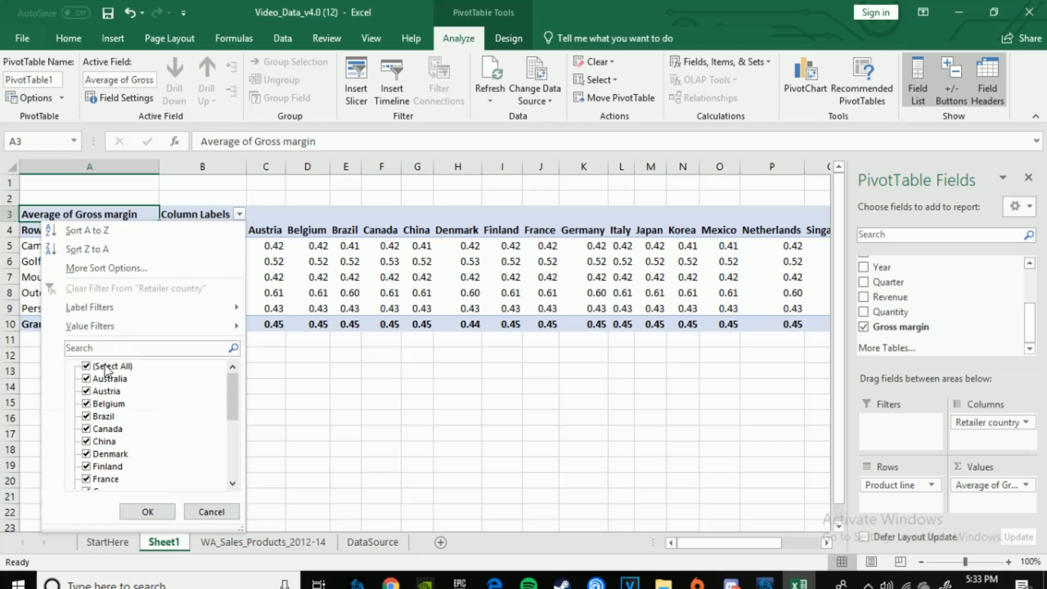
pyautogui.scroll(-1, 198, 439)
pyautogui.scroll(-3, 196, 436)
pyautogui.scroll(4, 174, 427)
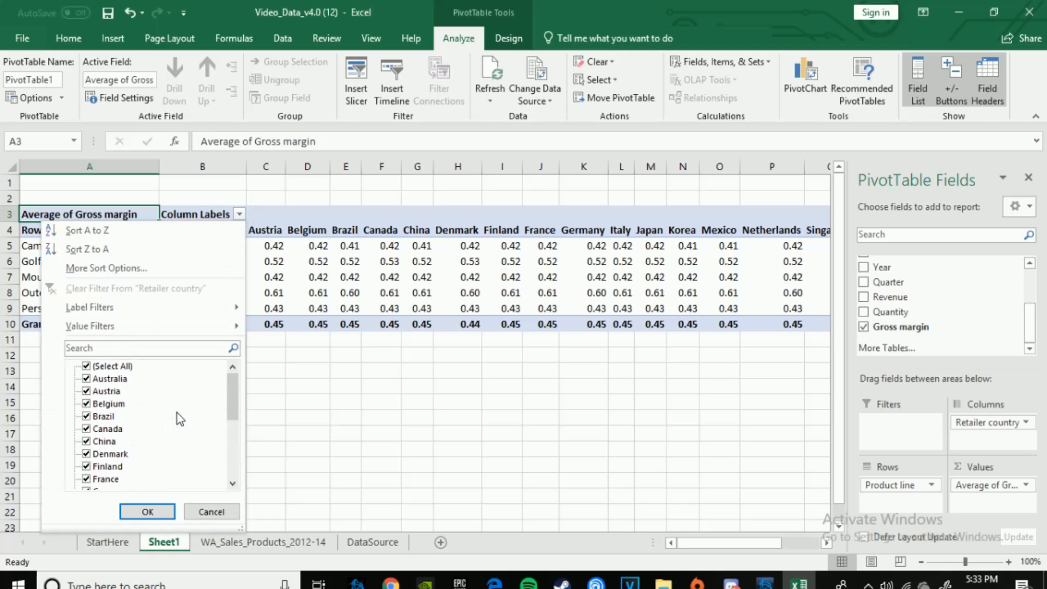
pyautogui.click(85, 366)
pyautogui.click(103, 347)
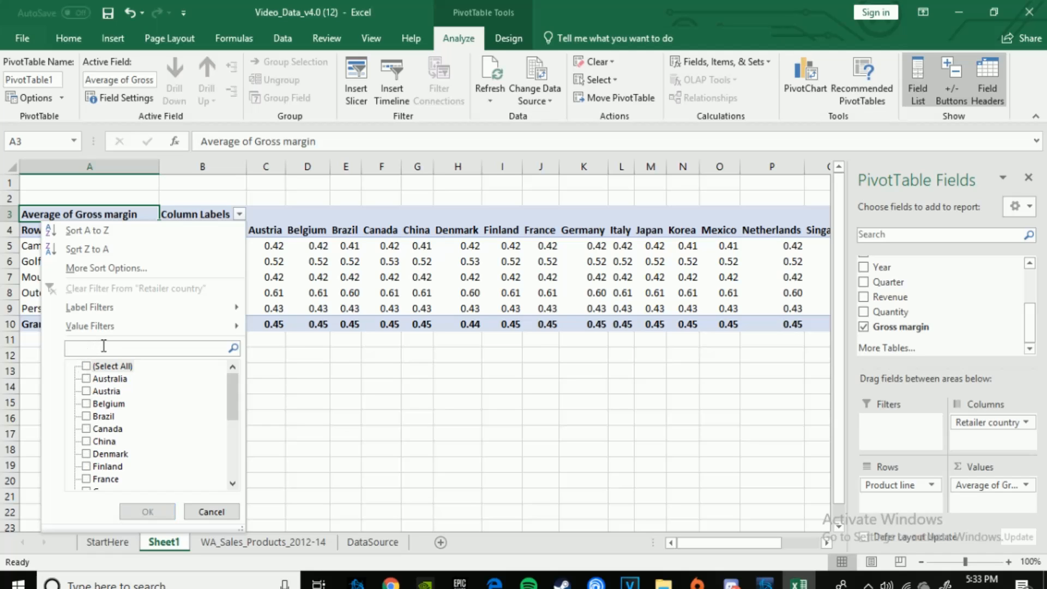
pyautogui.write('sPAIN')
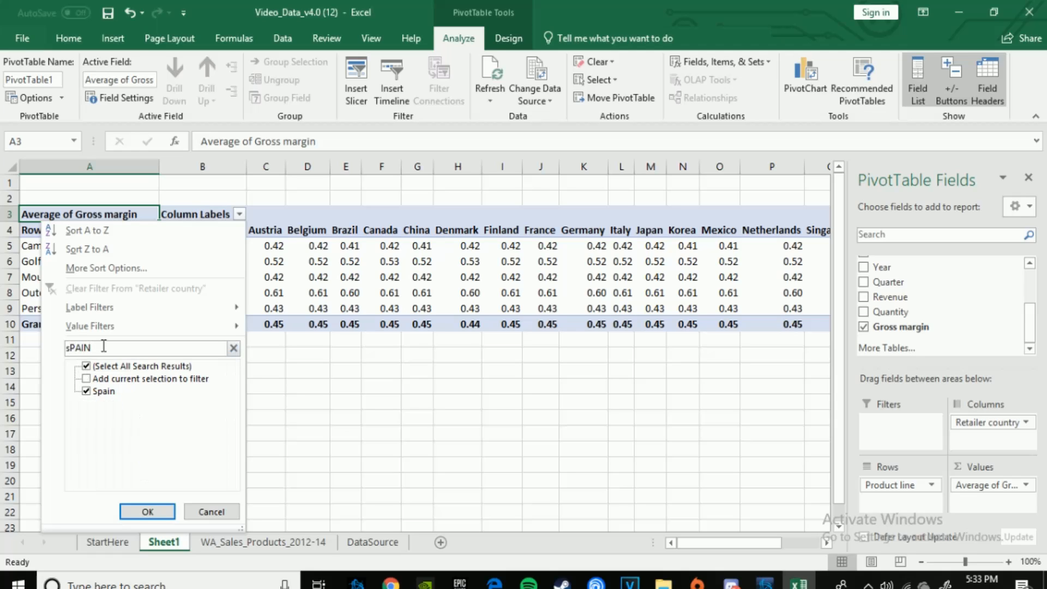
pyautogui.click(147, 512)
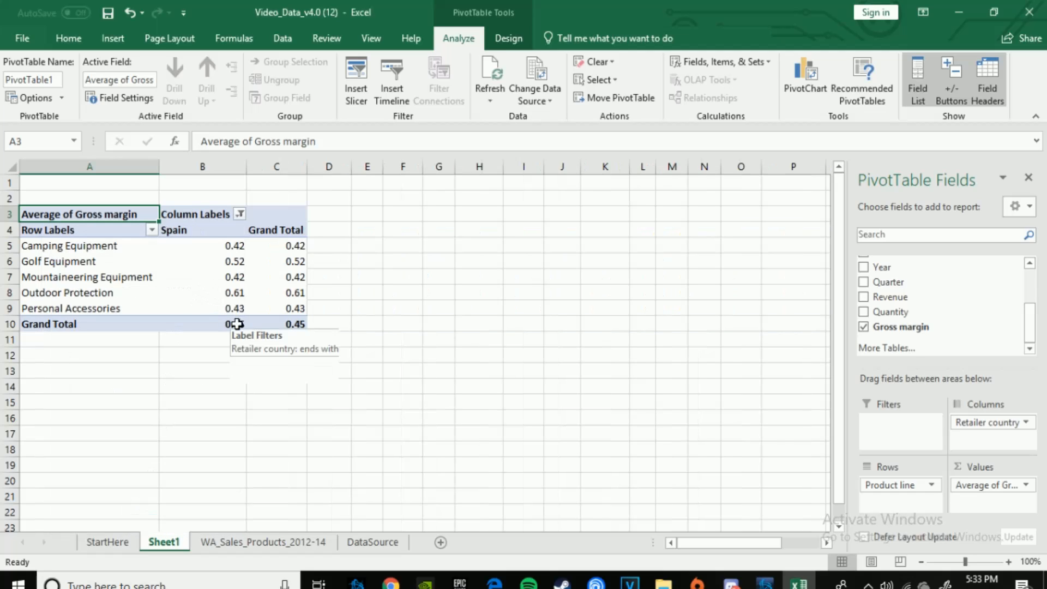
# Step: Add Italy to the current Retailer country column filter, keeping Spain selected
pyautogui.click(234, 215)
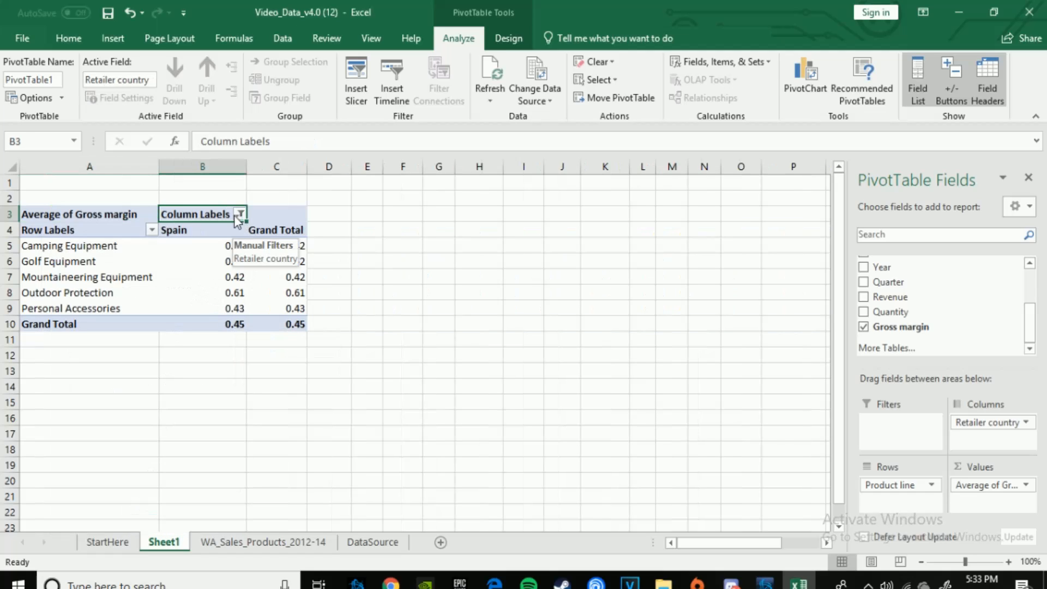
pyautogui.click(240, 213)
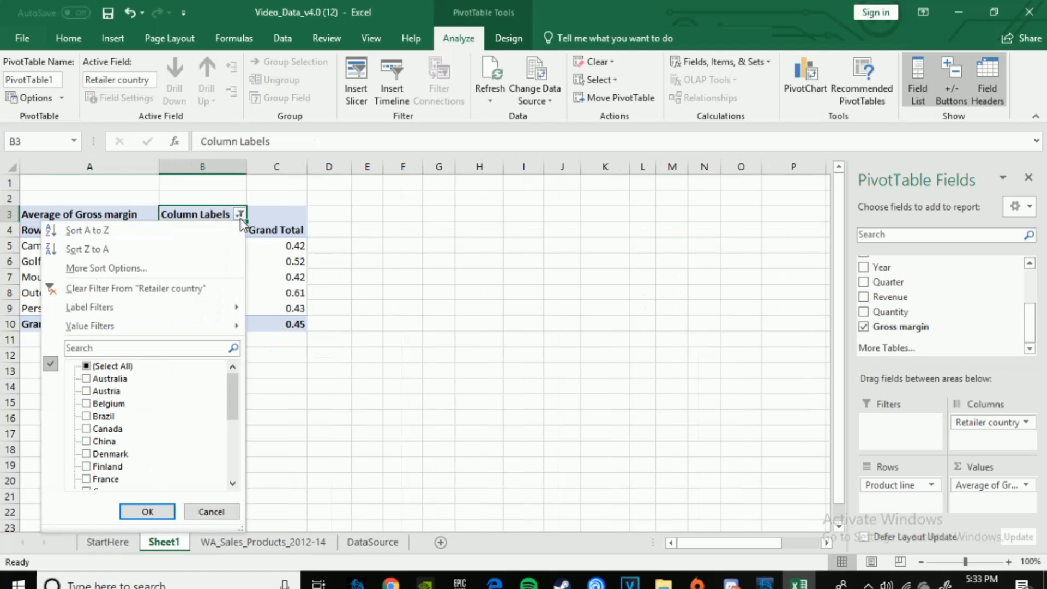
pyautogui.click(123, 343)
pyautogui.write('i')
pyautogui.press('BackSpace')
pyautogui.write('italy')
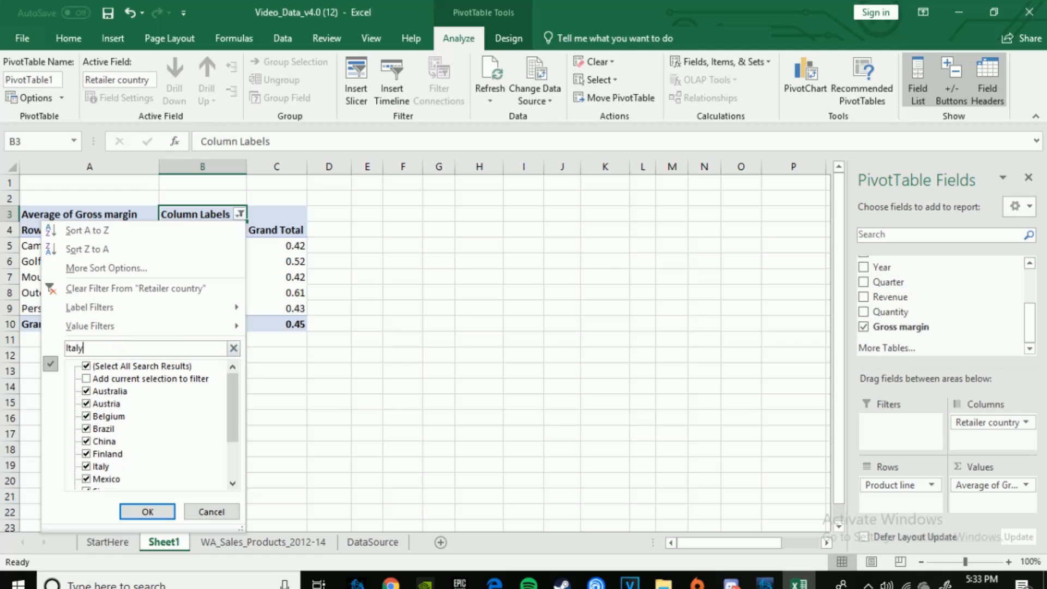
pyautogui.click(87, 379)
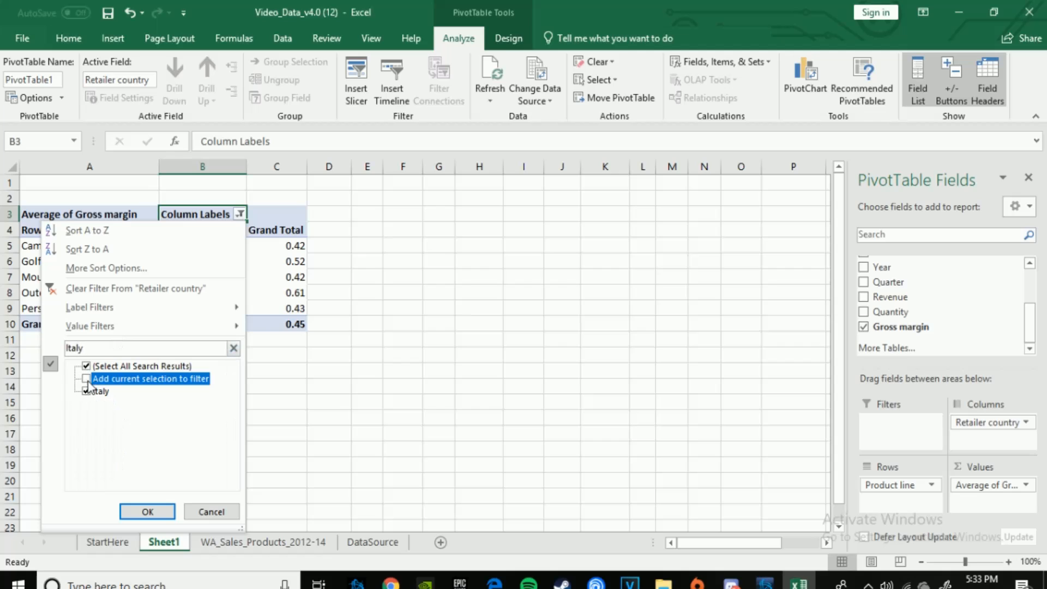
pyautogui.click(148, 513)
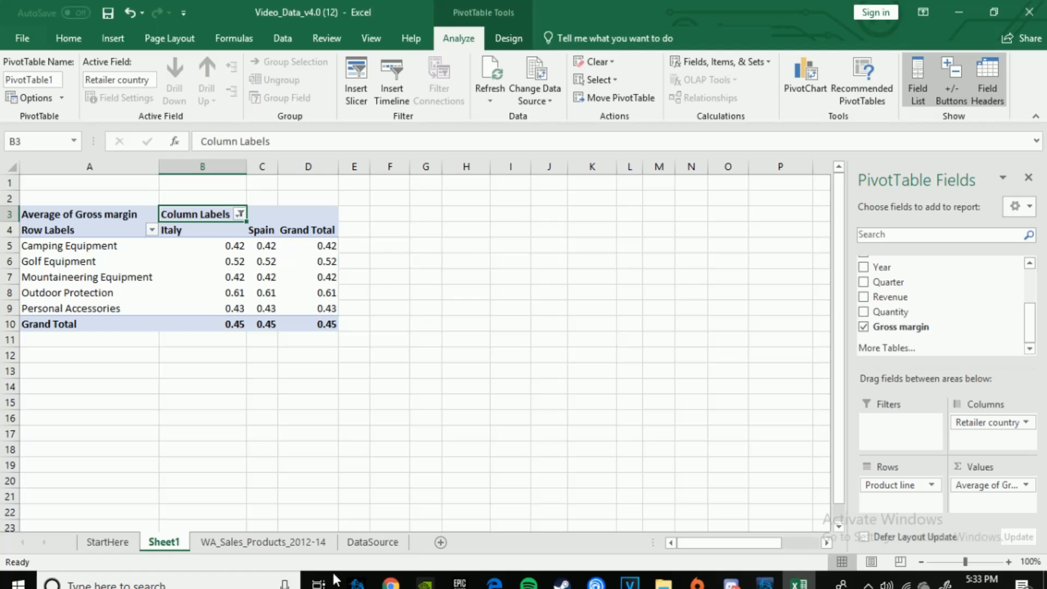
# Step: Insert a slicer for the Year field of the PivotTable
pyautogui.click(356, 82)
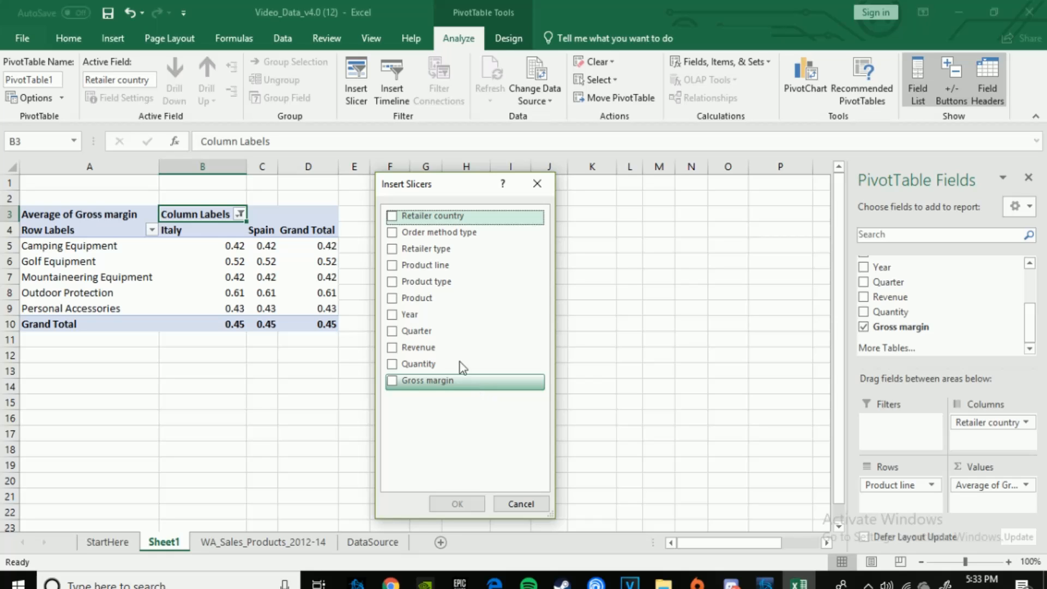
pyautogui.click(421, 318)
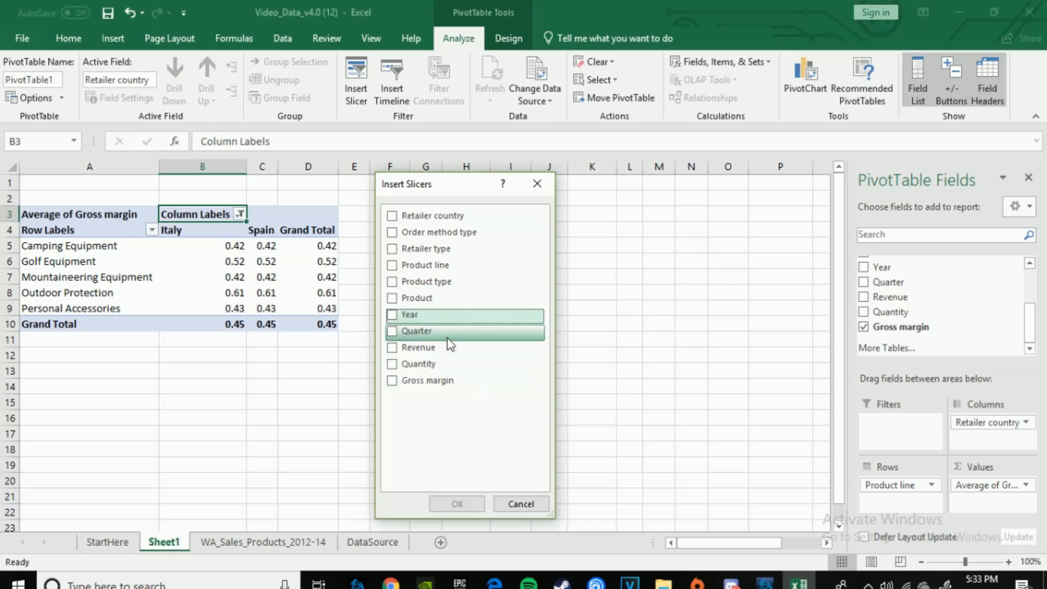
pyautogui.click(393, 315)
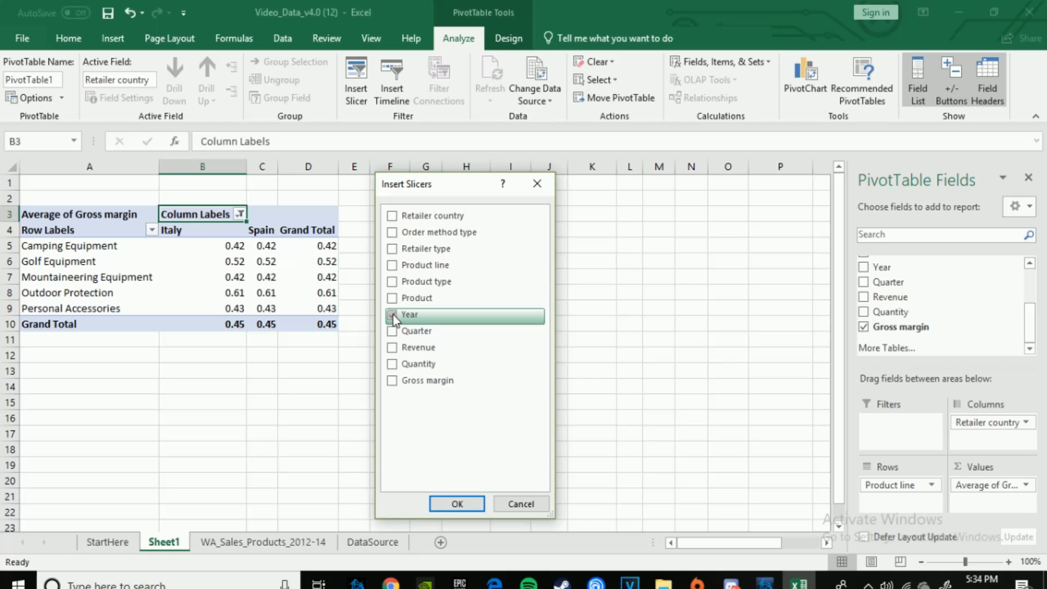
pyautogui.click(457, 502)
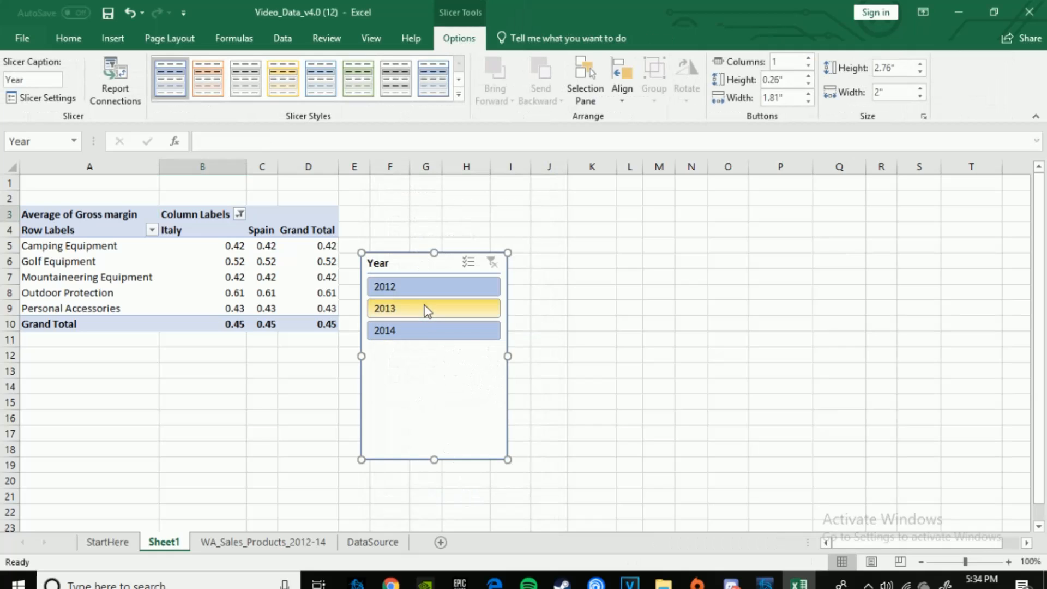
# Step: Filter the PivotTable with the Year slicer by 2012 and by 2014 alone, and add 2012 and 2013 using multi-select
pyautogui.click(419, 287)
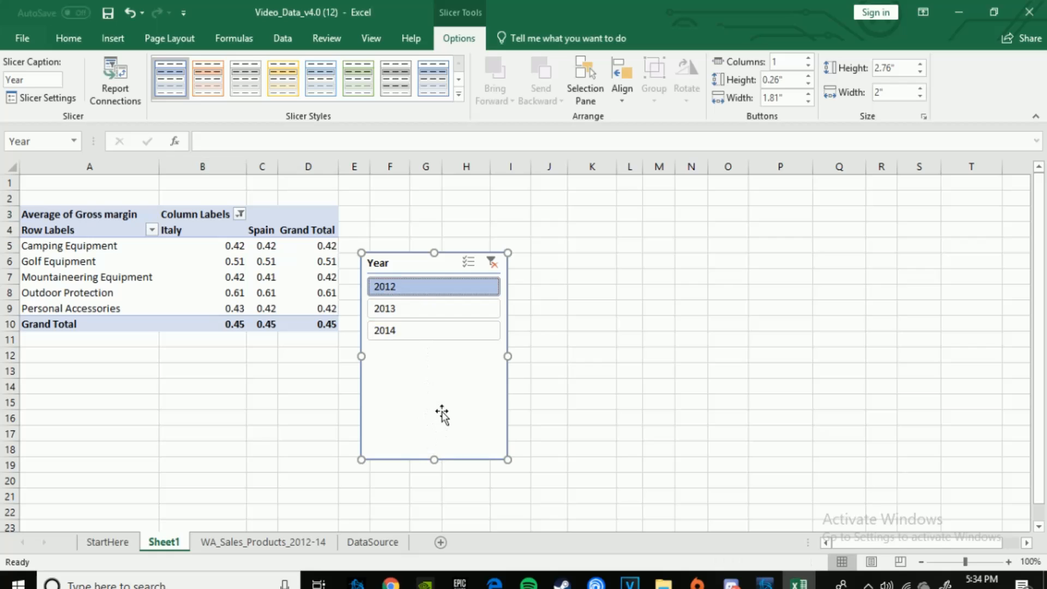
pyautogui.click(423, 333)
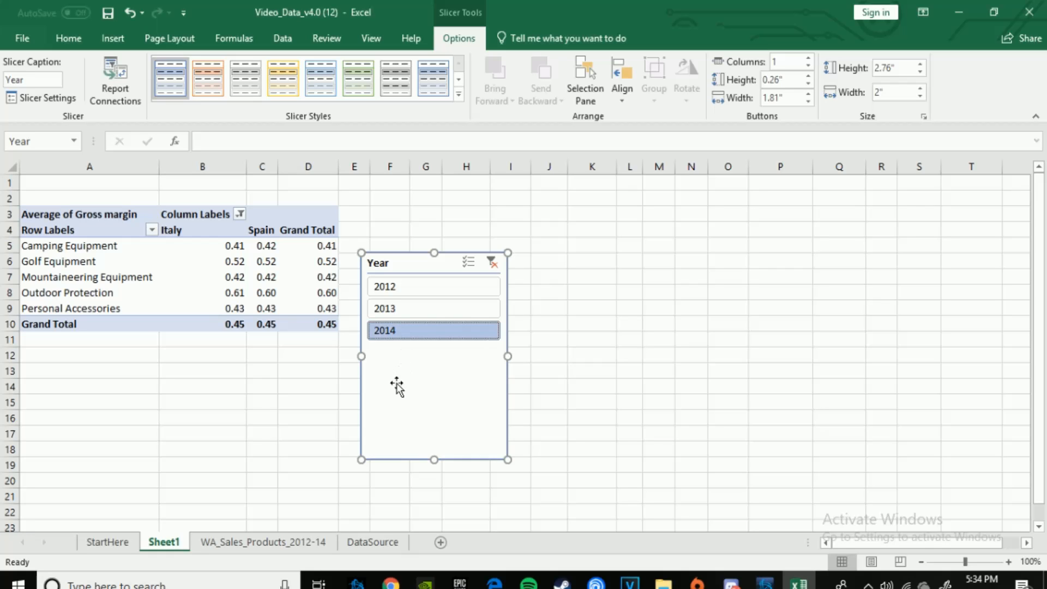
pyautogui.click(473, 270)
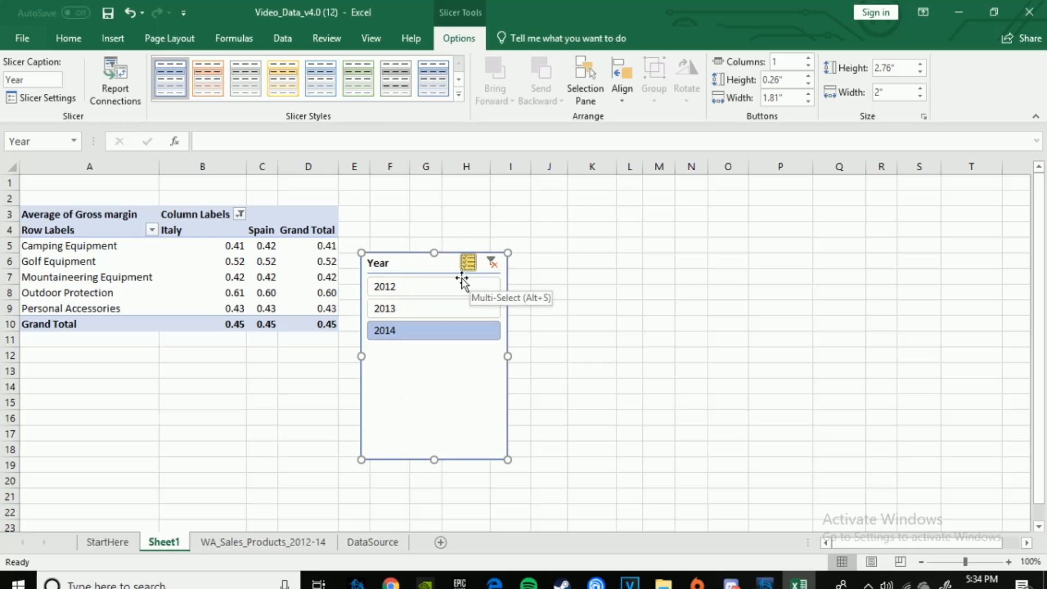
pyautogui.click(447, 289)
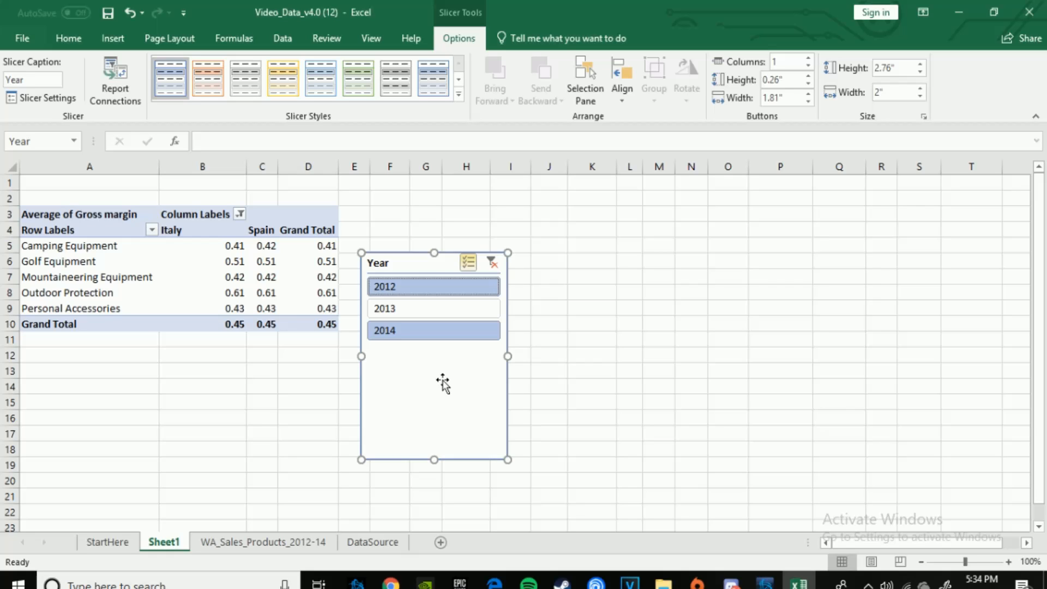
pyautogui.click(460, 307)
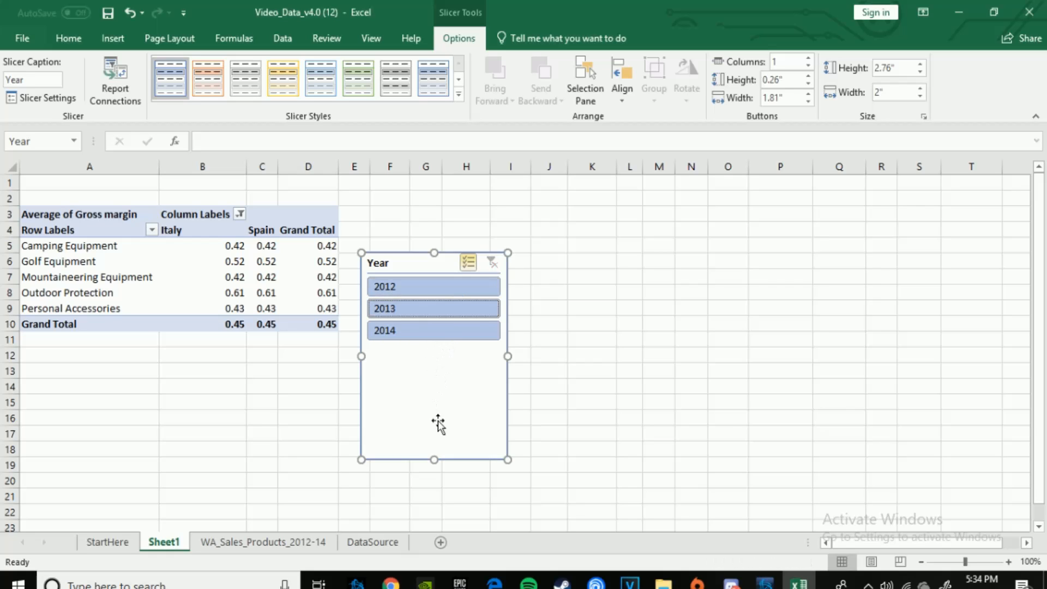
# Step: Remove the Year slicer from the sheet
pyautogui.rightClick(452, 370)
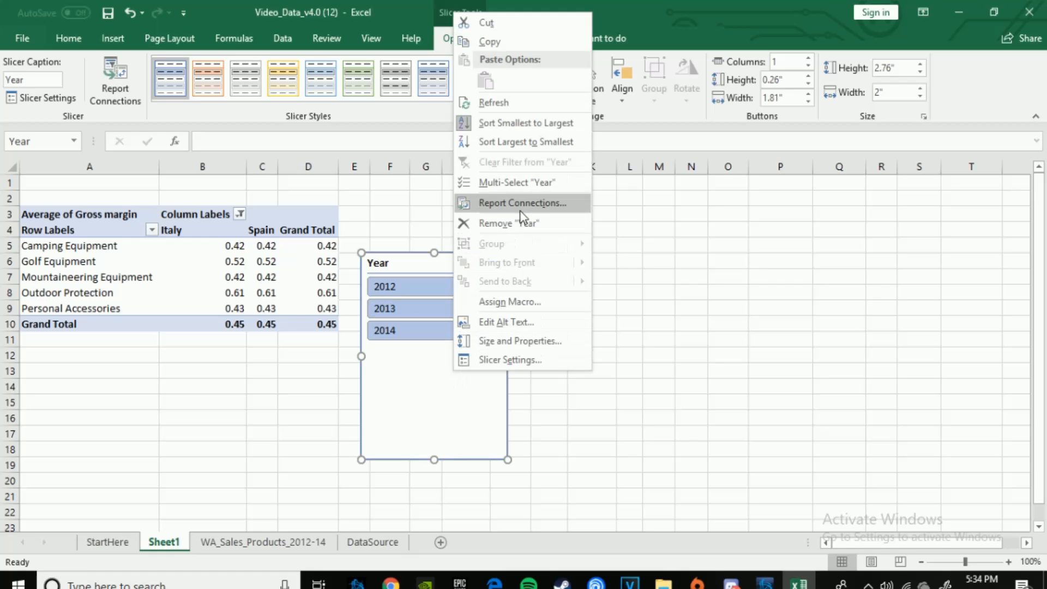
pyautogui.click(510, 224)
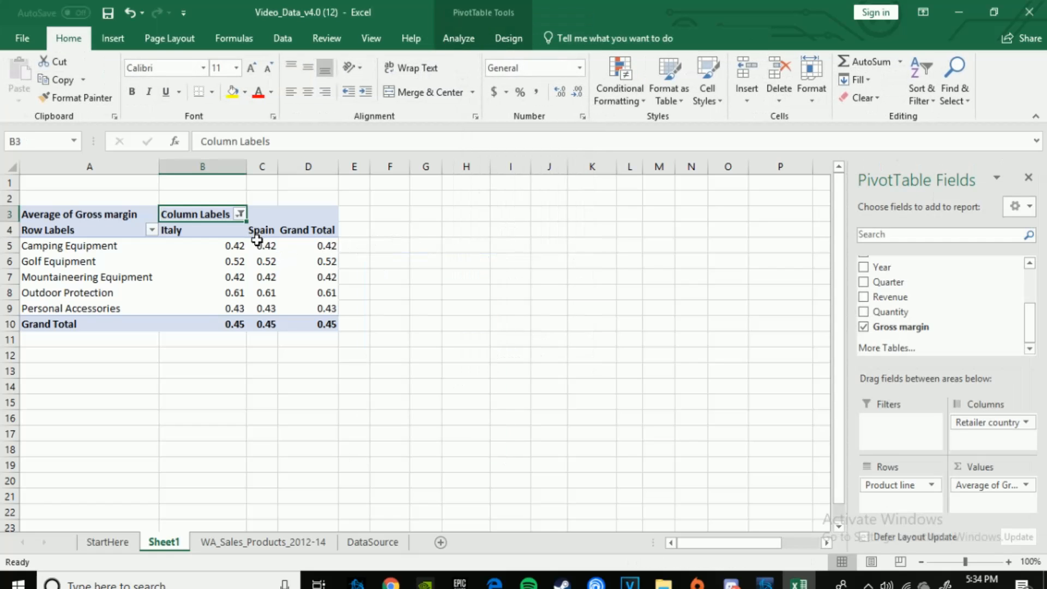
# Step: Insert a 2-D Clustered Bar PivotChart based on the whole PivotTable and move it beside the table so the data is uncovered
pyautogui.click(49, 201)
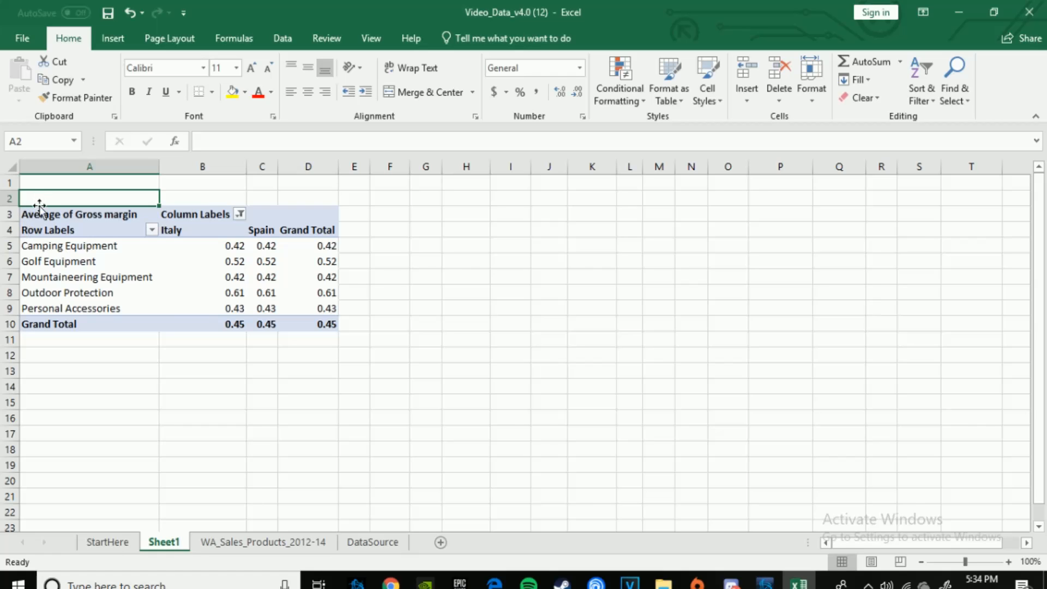
pyautogui.click(40, 207)
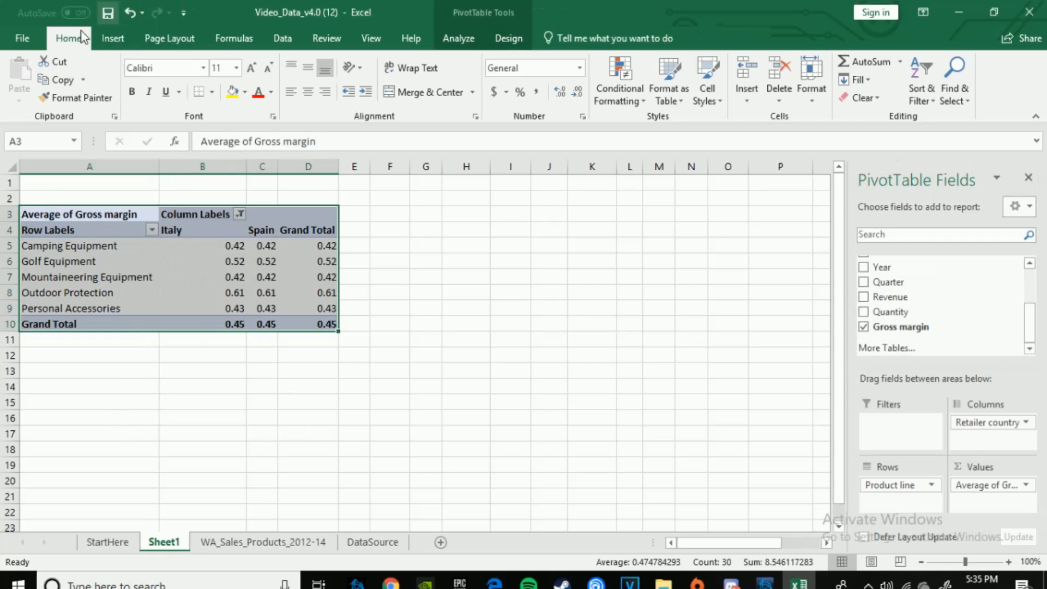
pyautogui.click(117, 39)
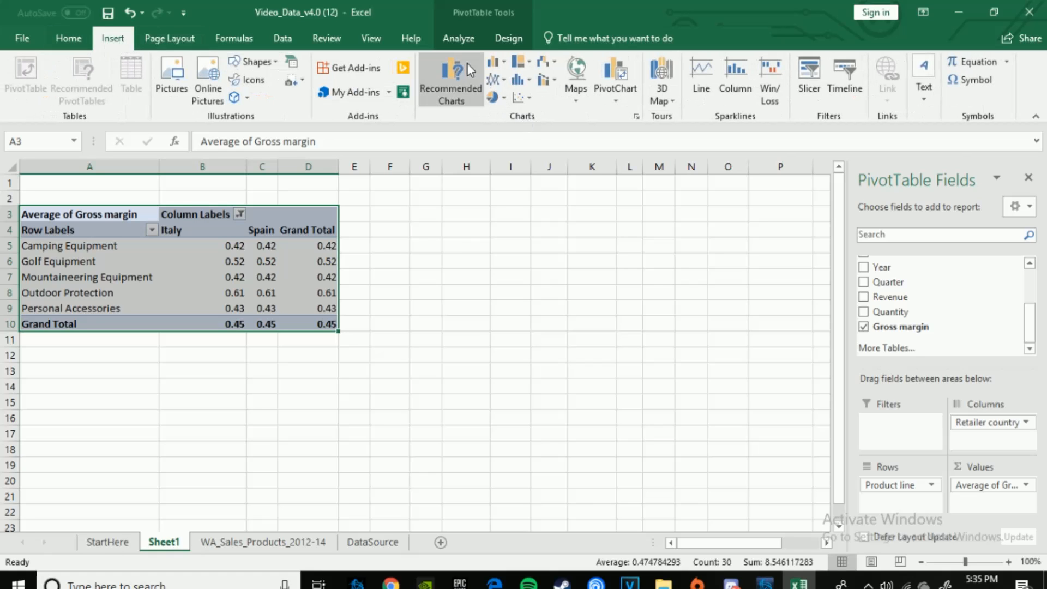
pyautogui.click(507, 66)
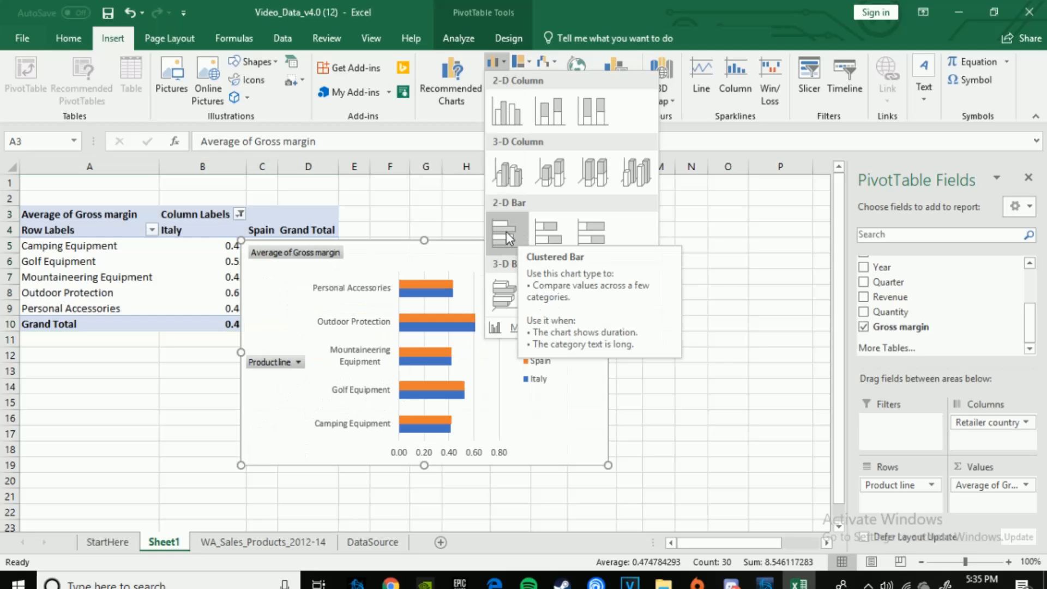
pyautogui.click(506, 231)
pyautogui.moveTo(516, 269); pyautogui.dragTo(647, 289)
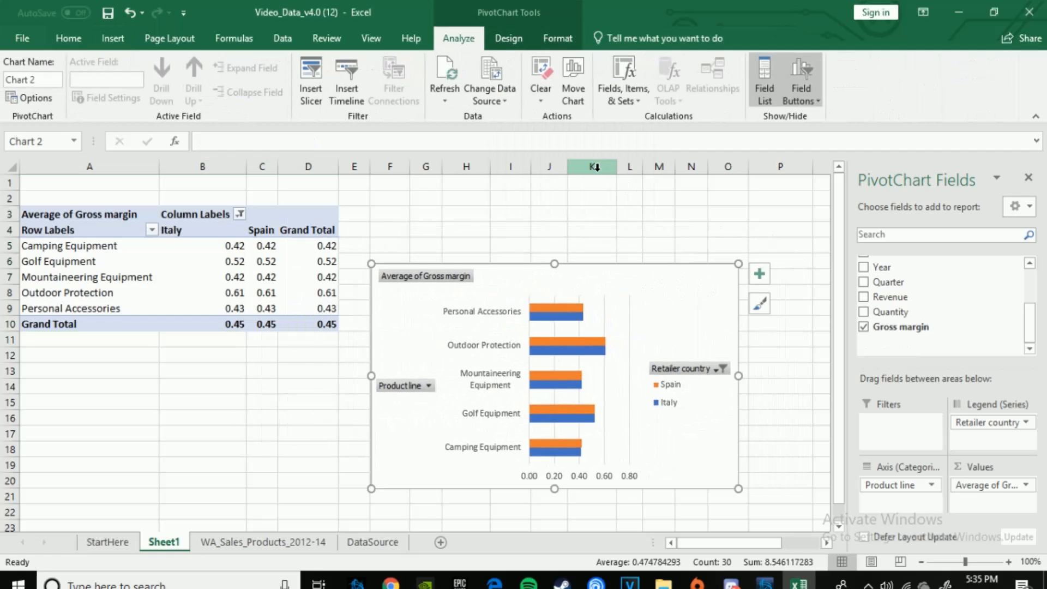